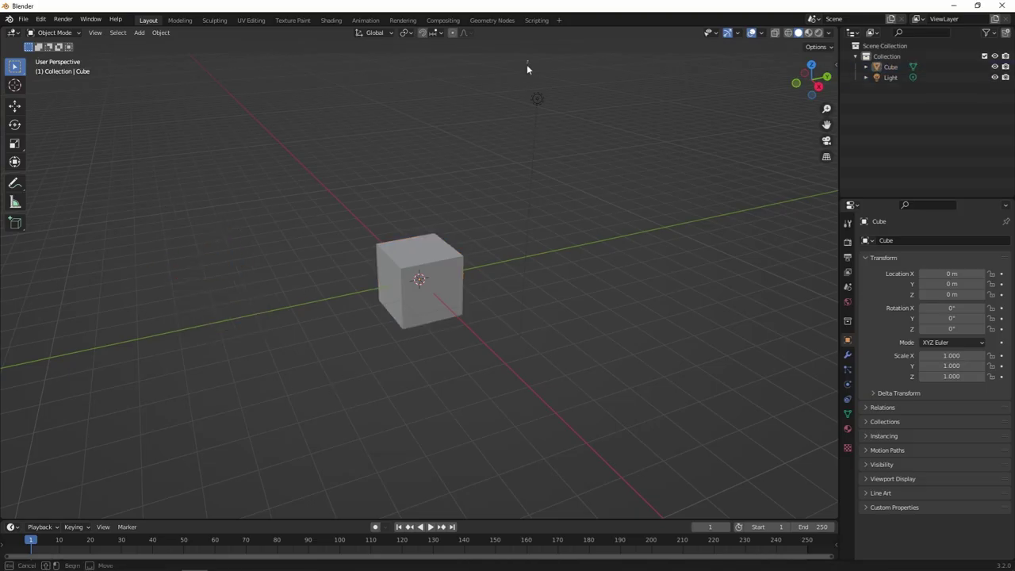
# Flatten the cube on Z and stretch it into a thin slab-shaped tile
pyautogui.click(422, 282)
pyautogui.press('s')
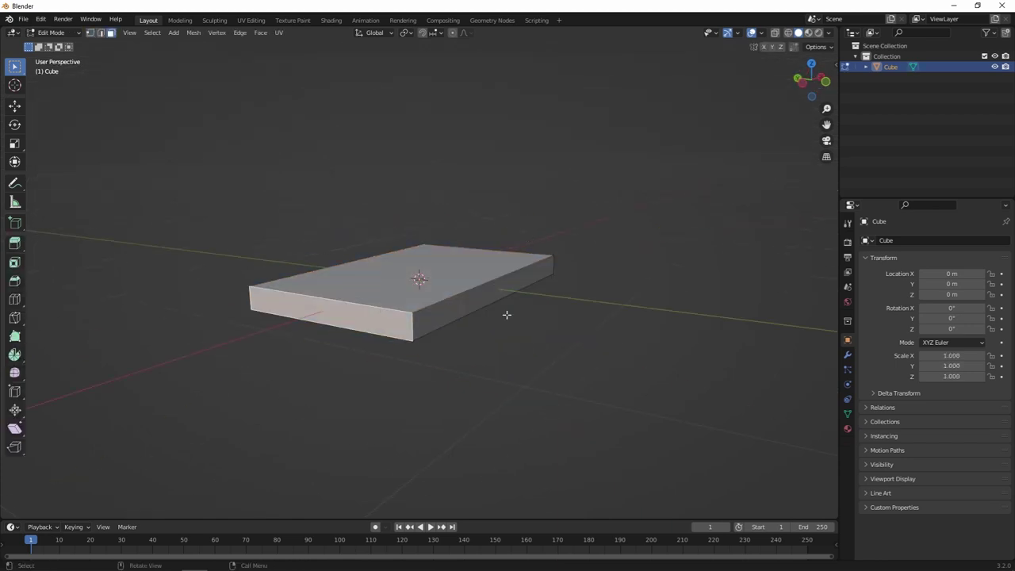
pyautogui.press('s')
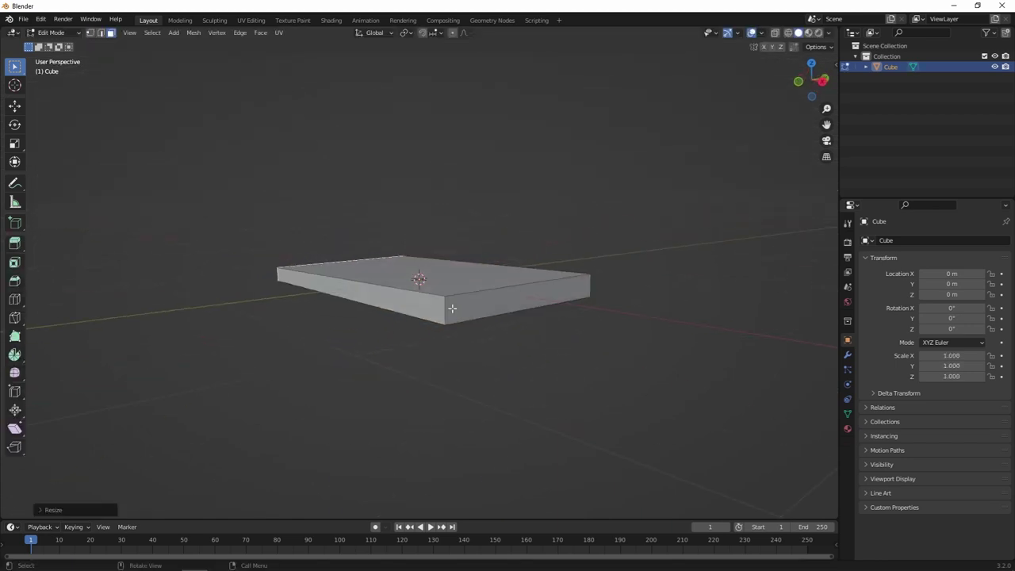
pyautogui.click(452, 306)
pyautogui.moveTo(452, 306); pyautogui.dragTo(383, 371, button='middle')
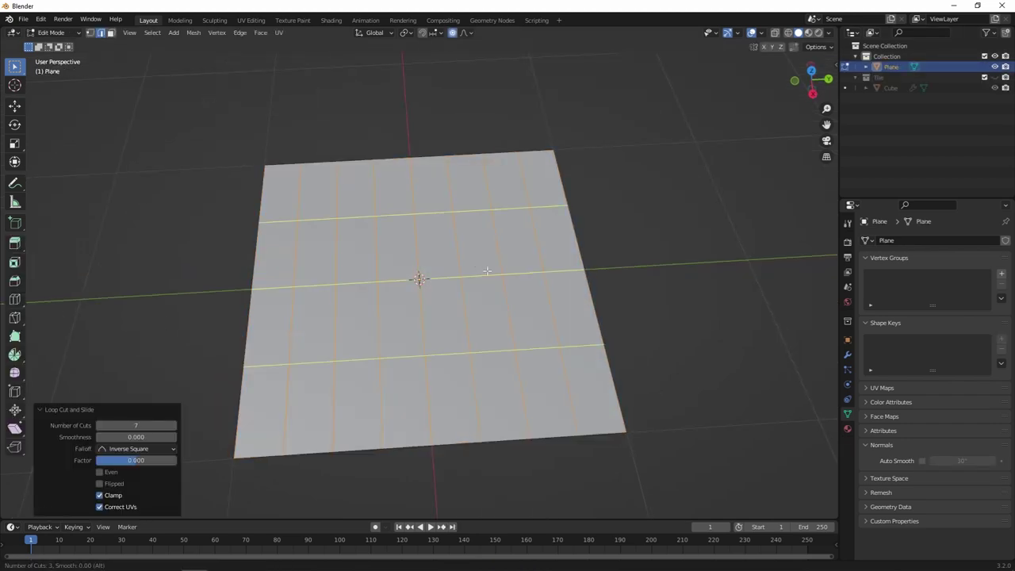
# Add a Geometry Nodes modifier to the plane in object mode
pyautogui.press('Tab')
pyautogui.click(847, 353)
pyautogui.click(932, 240)
pyautogui.click(830, 346)
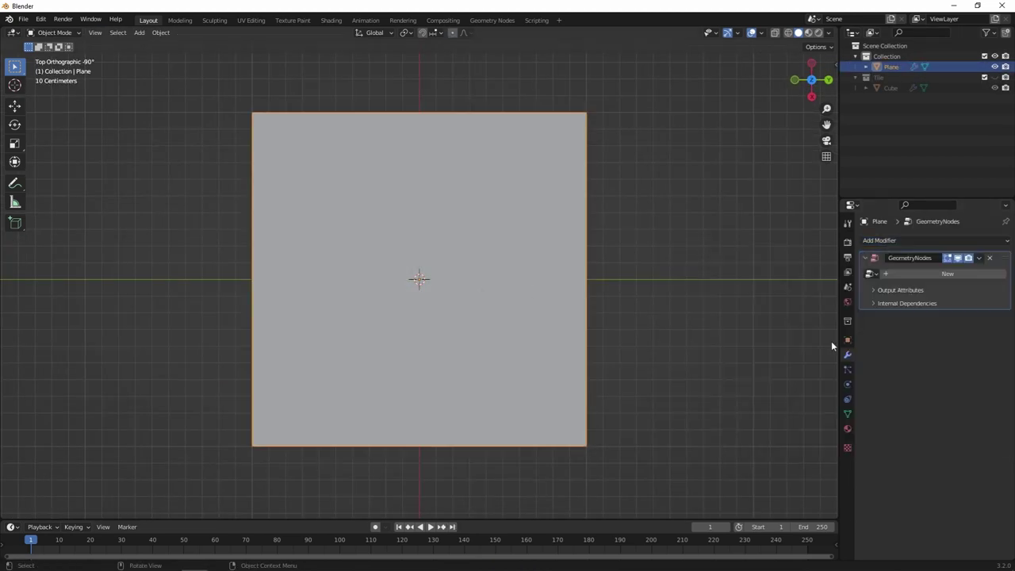
# Add Instance on Points so Cube tiles fill the plane's points at about 0.27 scale
pyautogui.hotkey('shift', 'F3')
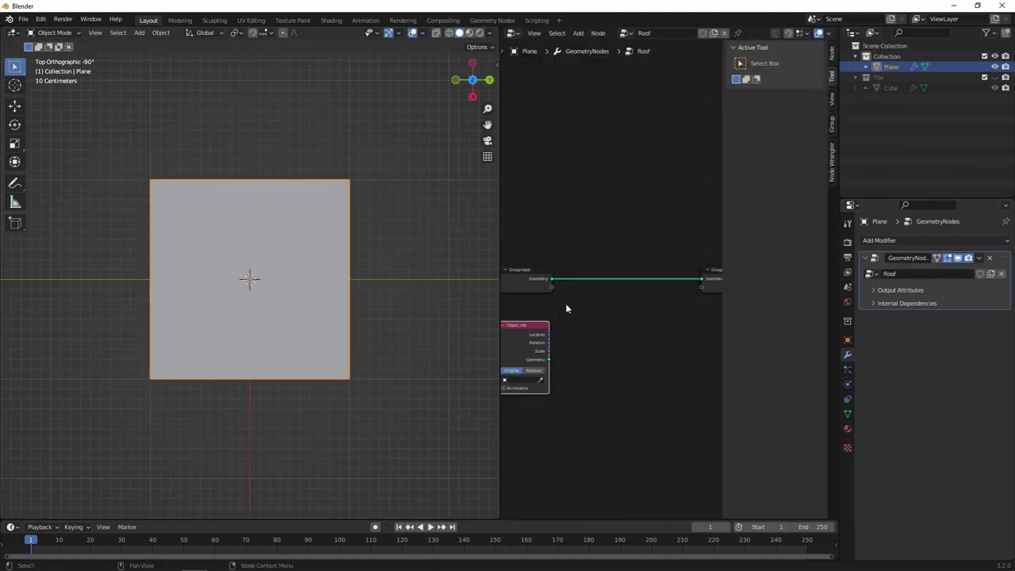
pyautogui.write('instance')
pyautogui.press('Return')
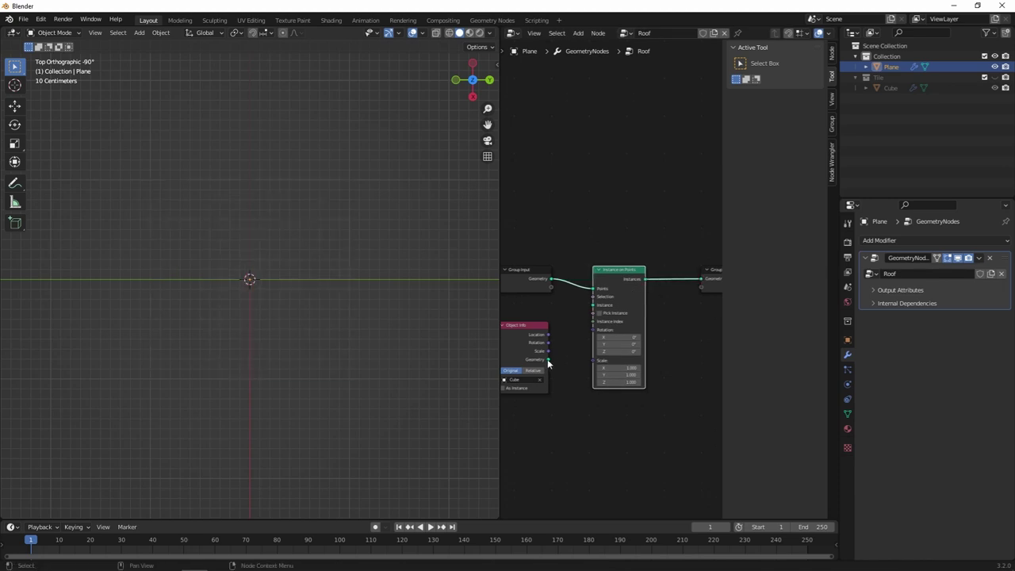
pyautogui.moveTo(588, 363); pyautogui.dragTo(559, 363)
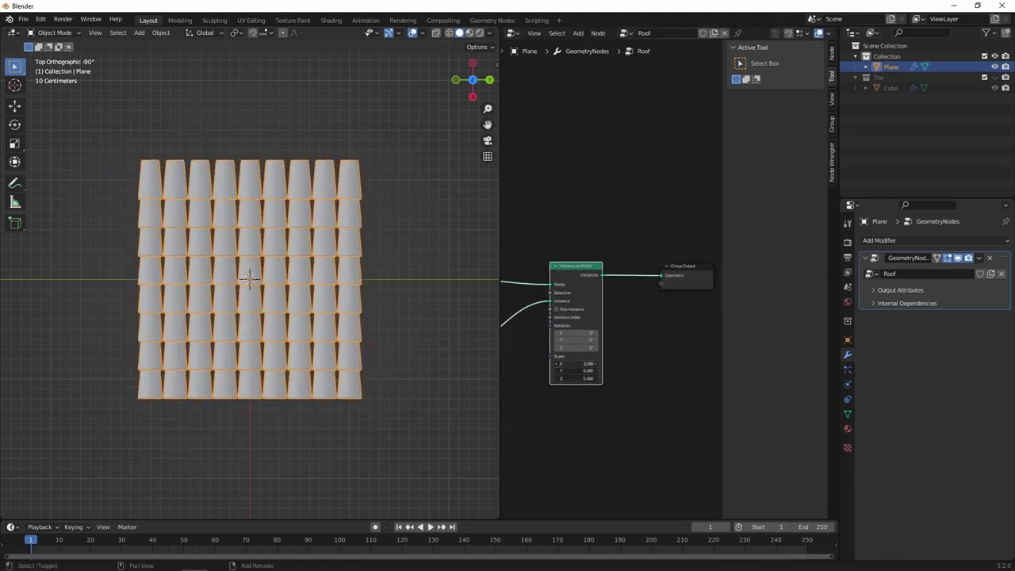
# In edit mode, select every other edge loop of the plane with Checker Deselect and Edge Loops
pyautogui.press('Tab')
pyautogui.click(129, 32)
pyautogui.click(101, 33)
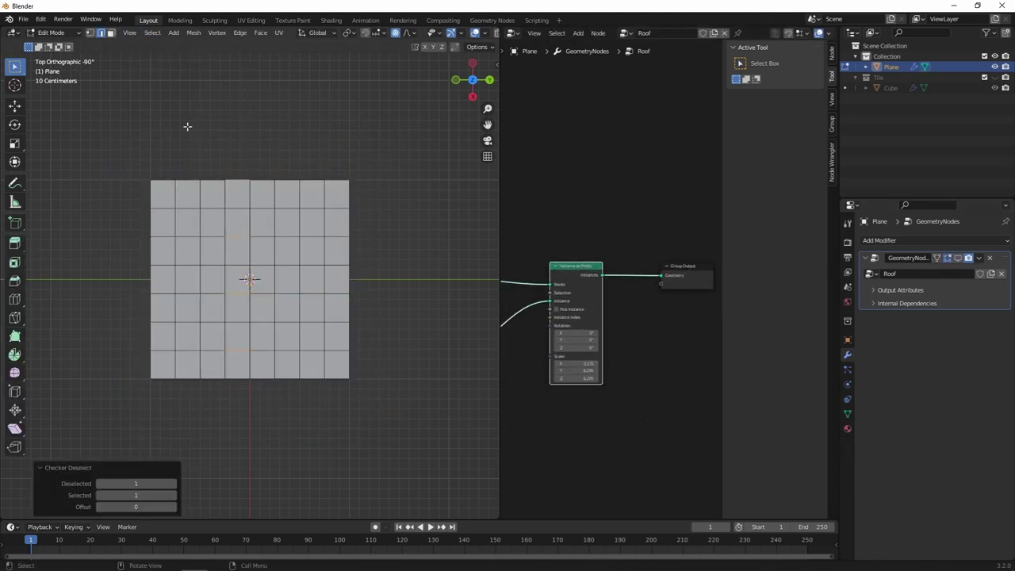
pyautogui.click(151, 33)
pyautogui.click(273, 219)
# Shift the alternate edge loops along Y so tile rows overlap like shingles
pyautogui.press('KP_Decimal')
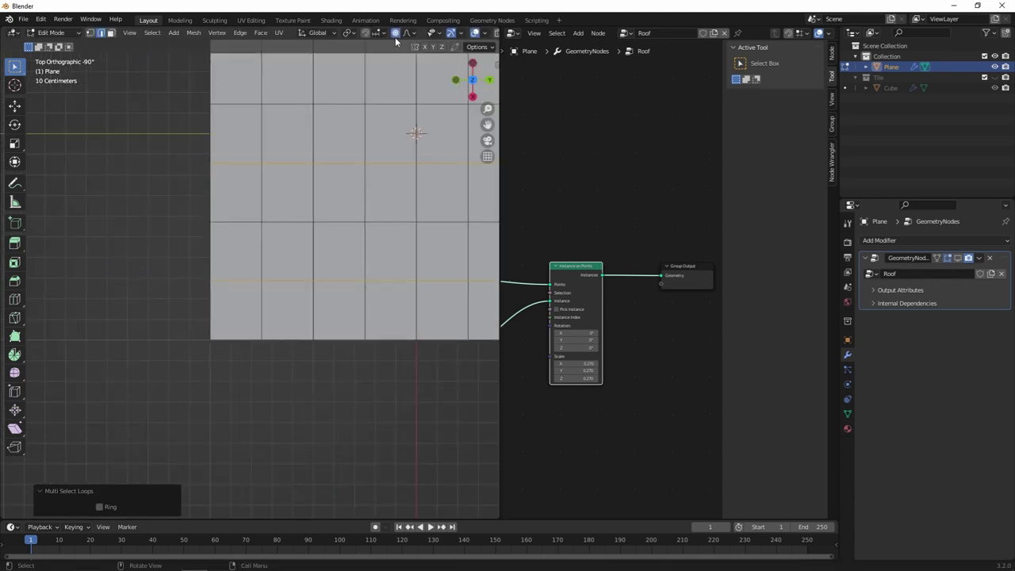
pyautogui.press('g')
pyautogui.press('y')
pyautogui.click(229, 233)
pyautogui.scroll(4, 228, 233)
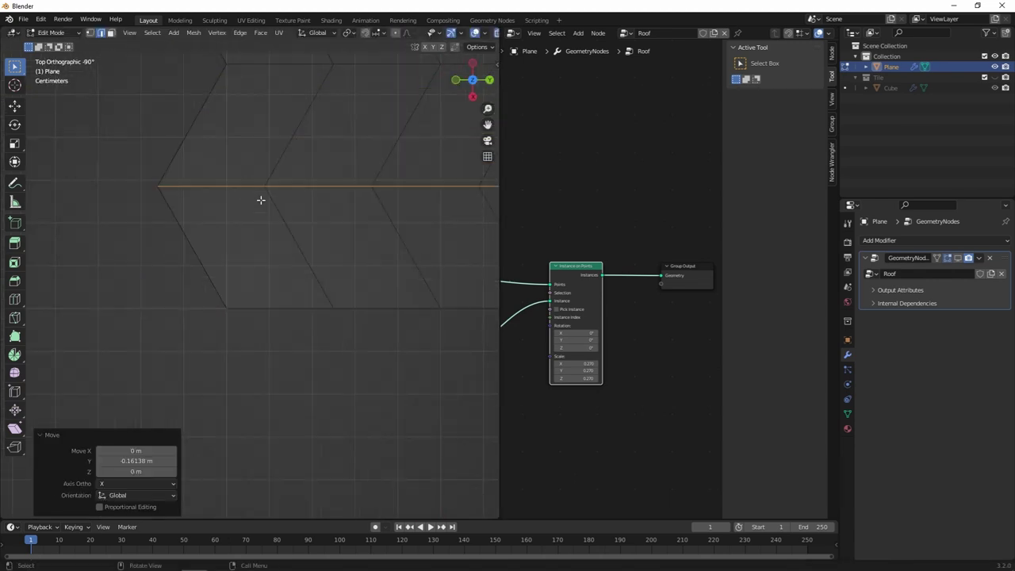
pyautogui.scroll(-3, 304, 171)
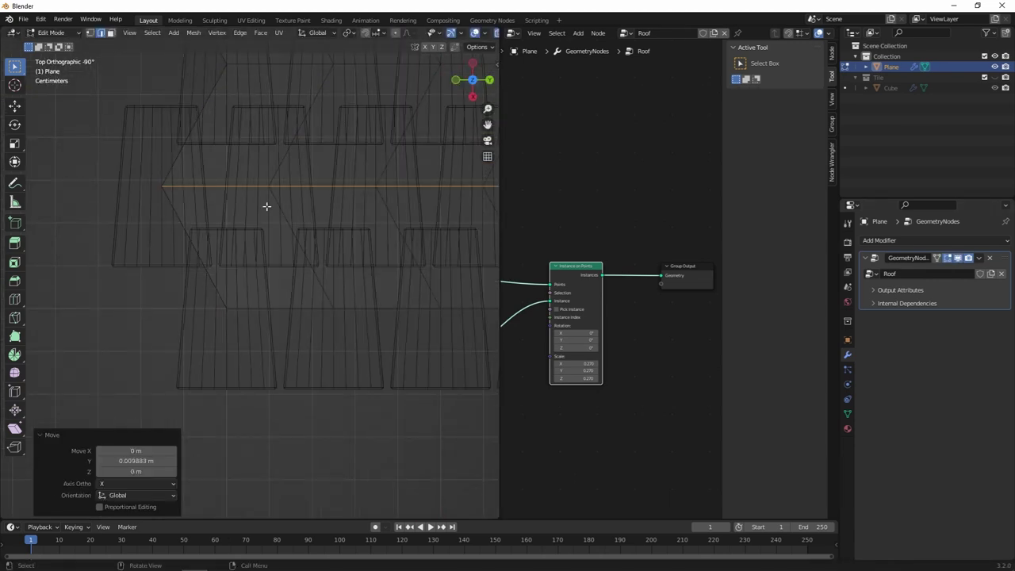
pyautogui.click(335, 251)
pyautogui.moveTo(603, 412); pyautogui.dragTo(682, 373, button='middle')
pyautogui.moveTo(523, 292); pyautogui.dragTo(555, 379)
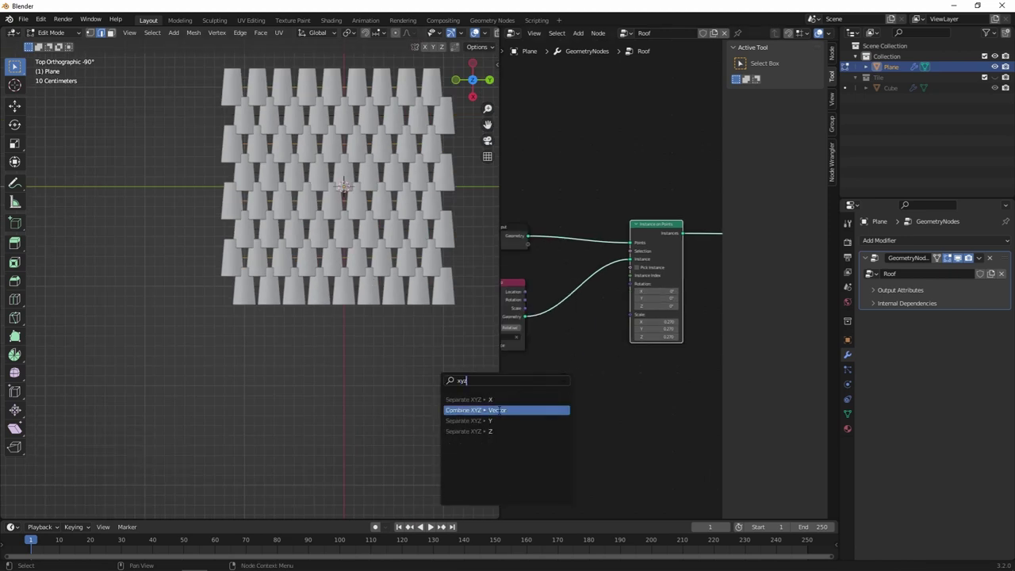
# Drive tile rotation with Combine XYZ, feeding Z from a Random Value ranging -0.1 to 0.1
pyautogui.click(497, 410)
pyautogui.moveTo(497, 410); pyautogui.dragTo(548, 370, button='middle')
pyautogui.moveTo(601, 328); pyautogui.dragTo(554, 348)
pyautogui.write('ran')
pyautogui.click(569, 383)
pyautogui.click(539, 401)
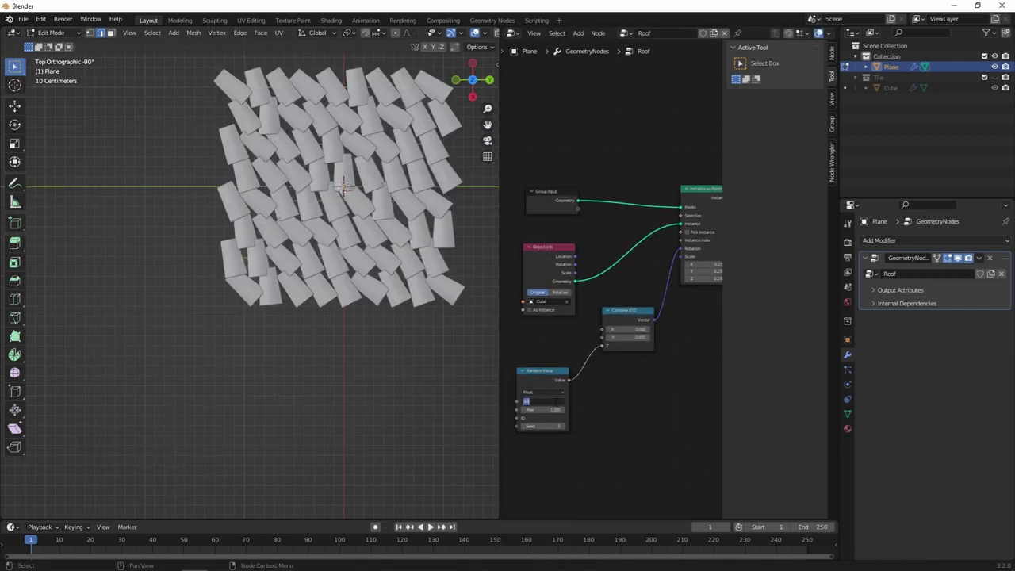
pyautogui.write('-0.1')
pyautogui.press('Return')
pyautogui.scroll(2, 602, 333)
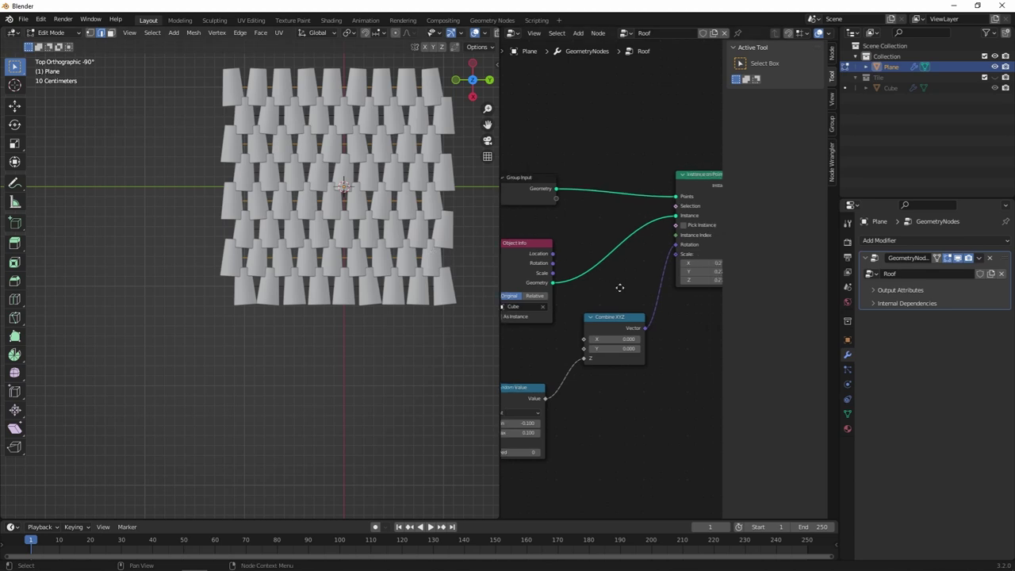
pyautogui.doubleClick(623, 348)
pyautogui.write('0.1')
pyautogui.press('Return')
# Tilt the tiles to Y rotation -0.31, enlarge them to 0.34, and duplicate the random rotation nodes
pyautogui.moveTo(396, 199); pyautogui.dragTo(444, 261, button='middle')
pyautogui.scroll(3, 419, 233)
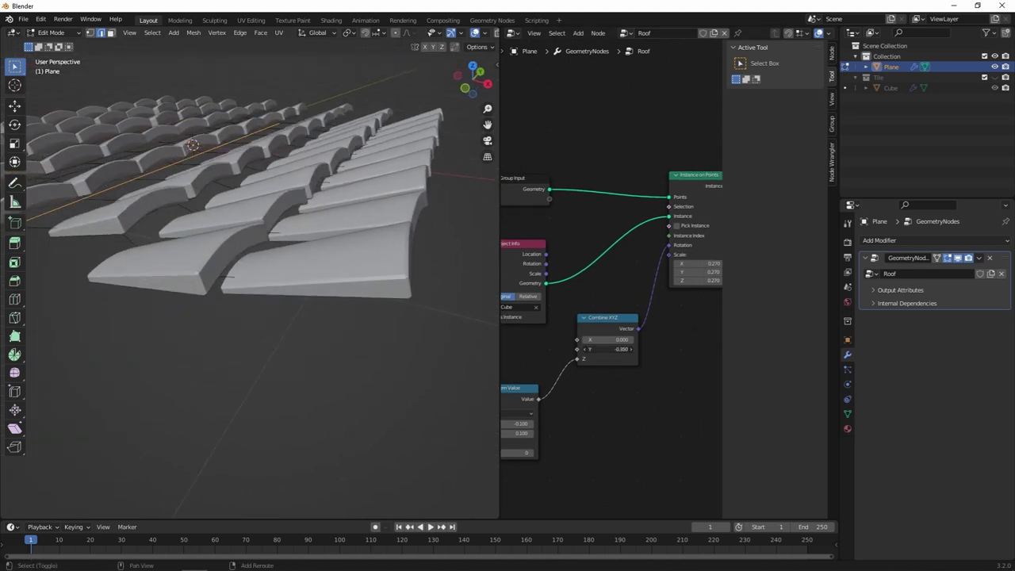
pyautogui.moveTo(694, 264); pyautogui.dragTo(714, 263)
pyautogui.moveTo(333, 206); pyautogui.dragTo(365, 254, button='middle')
pyautogui.scroll(-3, 365, 253)
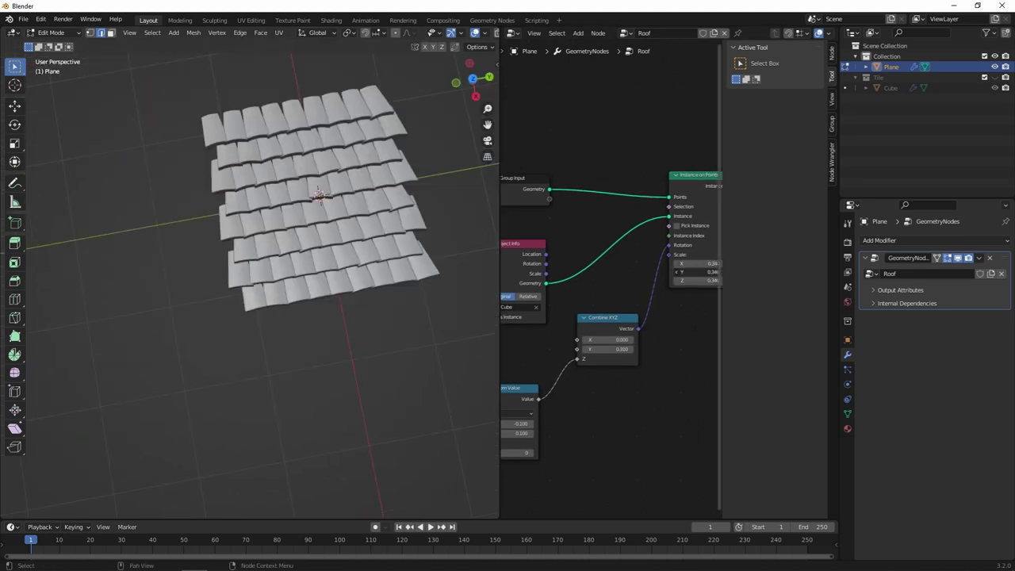
pyautogui.moveTo(604, 318); pyautogui.dragTo(626, 362)
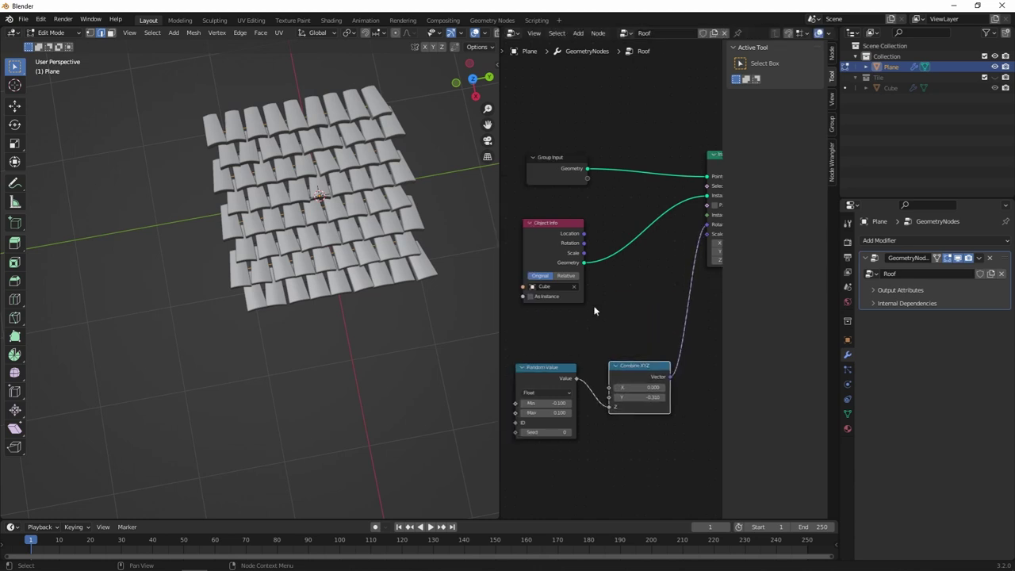
pyautogui.hotkey('shift', 'd')
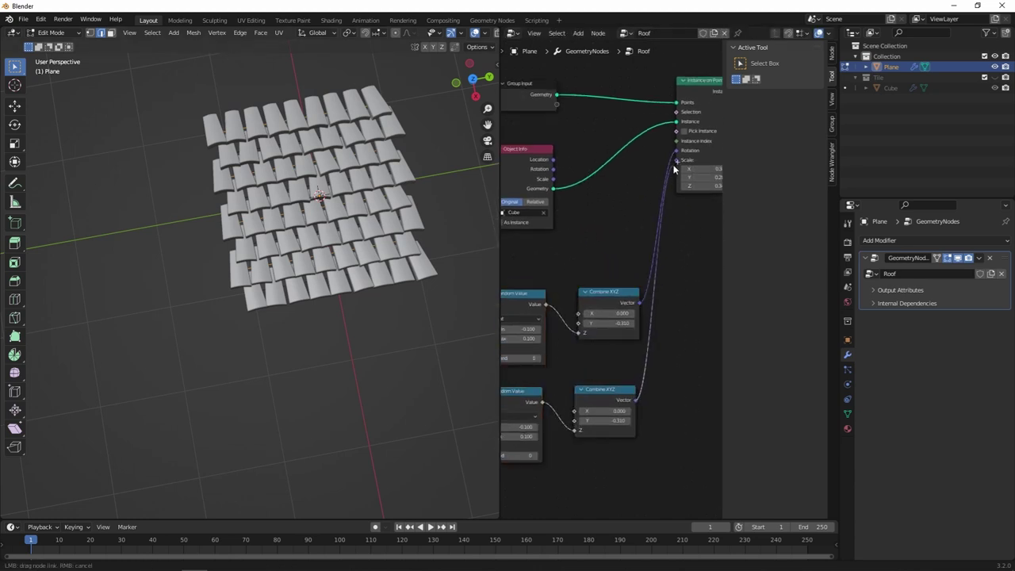
# Link the duplicated Combine XYZ into tile Scale with a Random Value ranging 0.3 to 0.28
pyautogui.moveTo(674, 169); pyautogui.dragTo(676, 161)
pyautogui.moveTo(606, 410); pyautogui.dragTo(607, 429)
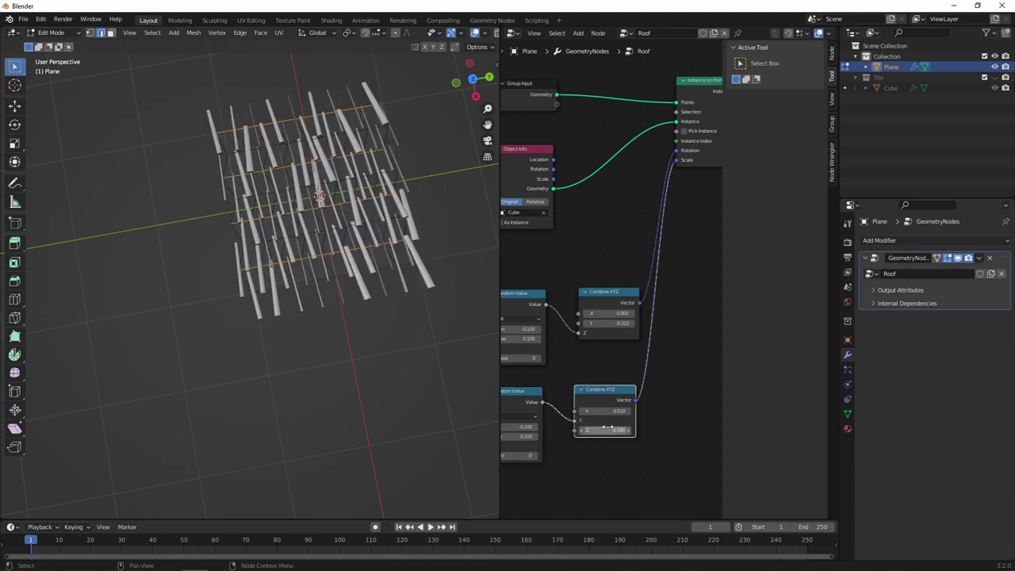
pyautogui.moveTo(555, 428); pyautogui.dragTo(574, 429, button='middle')
pyautogui.moveTo(527, 426)
pyautogui.mouseDown()
pyautogui.moveTo(515, 426)
pyautogui.moveTo(547, 427)
pyautogui.moveTo(484, 436)
pyautogui.mouseUp()
pyautogui.scroll(3, 383, 263)
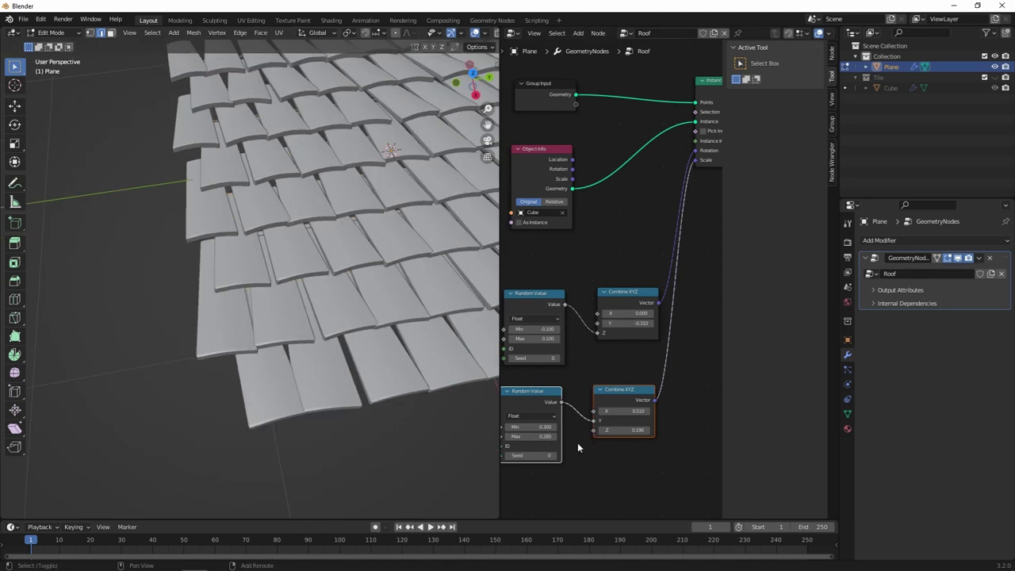
pyautogui.moveTo(578, 446); pyautogui.dragTo(595, 388, button='middle')
# Duplicate the Random Value node so X, Y and Z scale each get their own random value
pyautogui.hotkey('shift', 'd')
pyautogui.moveTo(578, 425); pyautogui.dragTo(609, 371)
pyautogui.moveTo(608, 379); pyautogui.dragTo(623, 296, button='middle')
pyautogui.hotkey('shift', 'd')
pyautogui.click(555, 444)
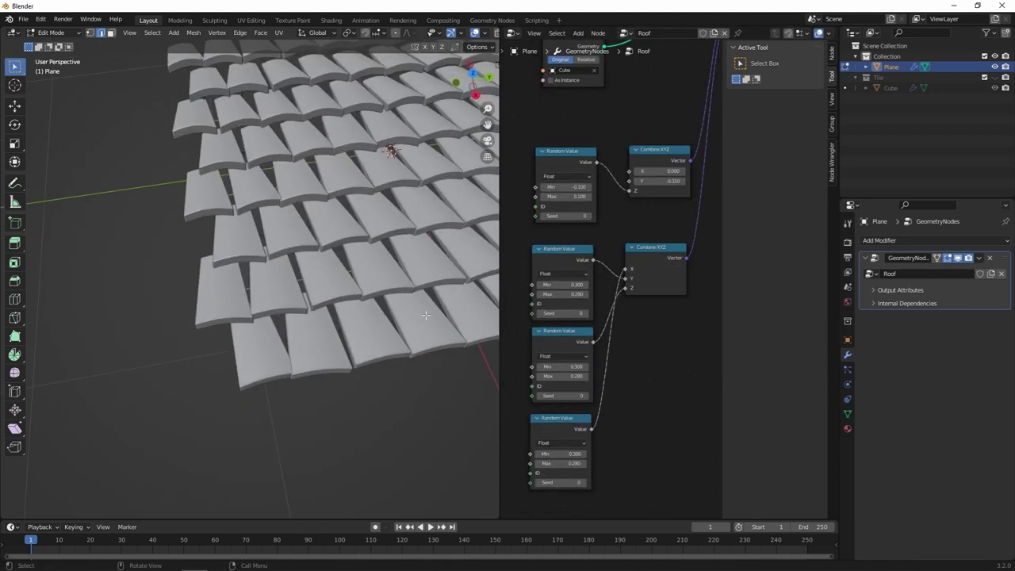
pyautogui.moveTo(591, 428); pyautogui.dragTo(626, 268)
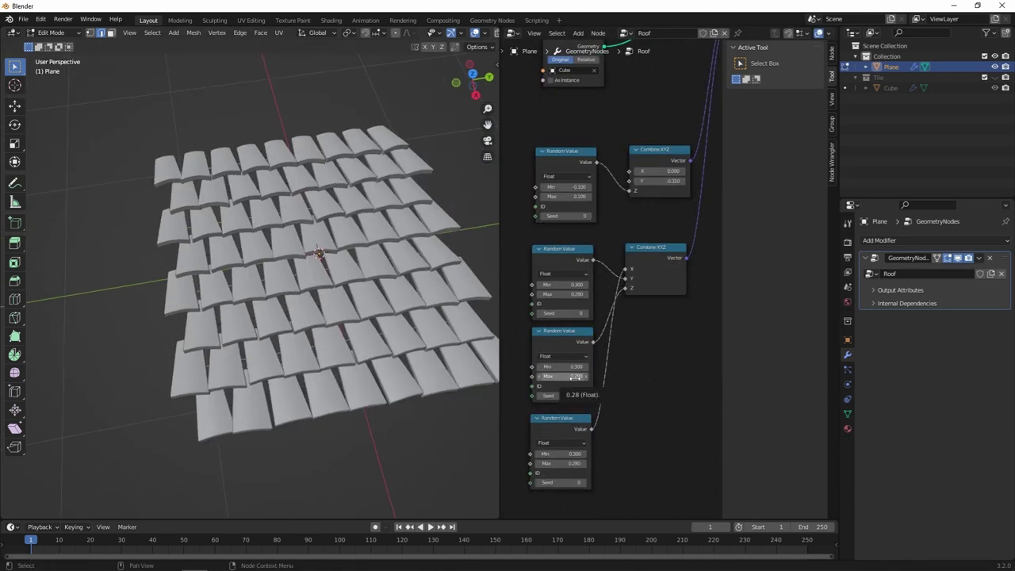
pyautogui.moveTo(600, 372); pyautogui.dragTo(619, 523, button='middle')
# Add a new scale input to the Roof node group interface and name it
pyautogui.click(831, 123)
pyautogui.click(815, 64)
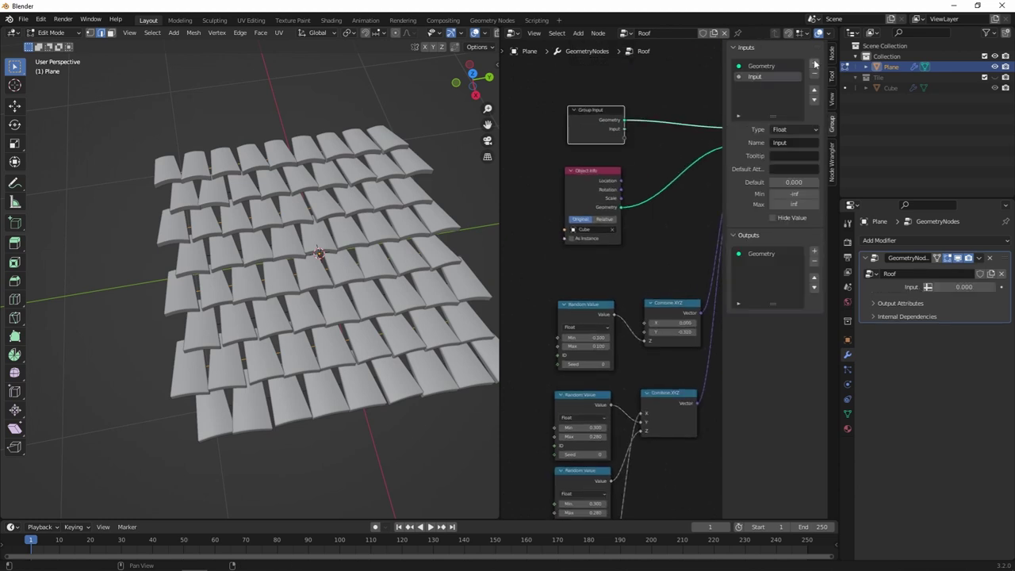
pyautogui.write('ale')
pyautogui.press('Return')
pyautogui.press('Home')
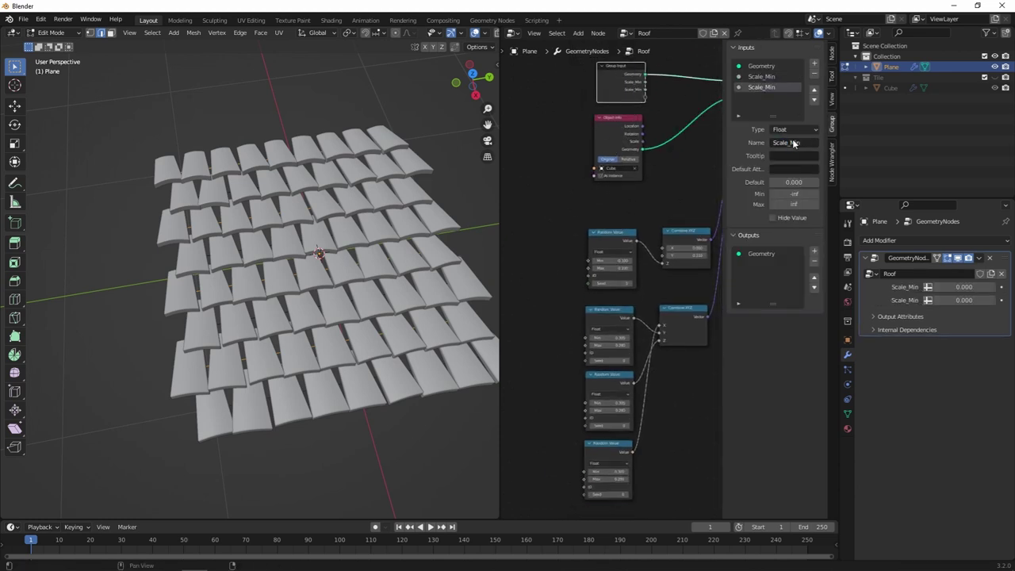
# Wire the scale group inputs into the random scale ranges and set Scale_Min to 0.339
pyautogui.moveTo(645, 88)
pyautogui.mouseDown()
pyautogui.moveTo(582, 293)
pyautogui.moveTo(596, 302)
pyautogui.mouseUp()
pyautogui.moveTo(649, 71); pyautogui.dragTo(595, 361)
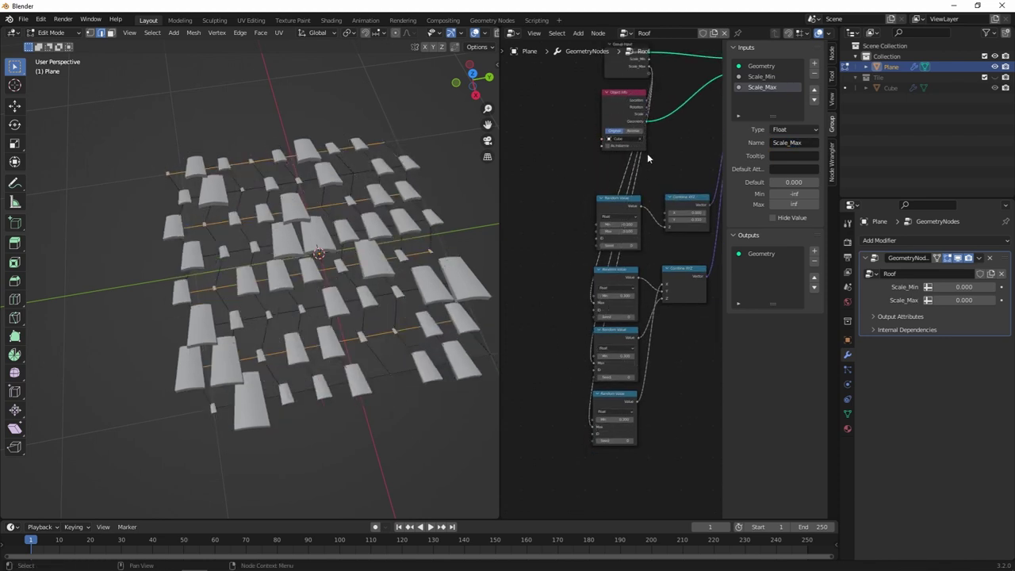
pyautogui.moveTo(593, 301); pyautogui.dragTo(595, 302)
pyautogui.scroll(1, 631, 141)
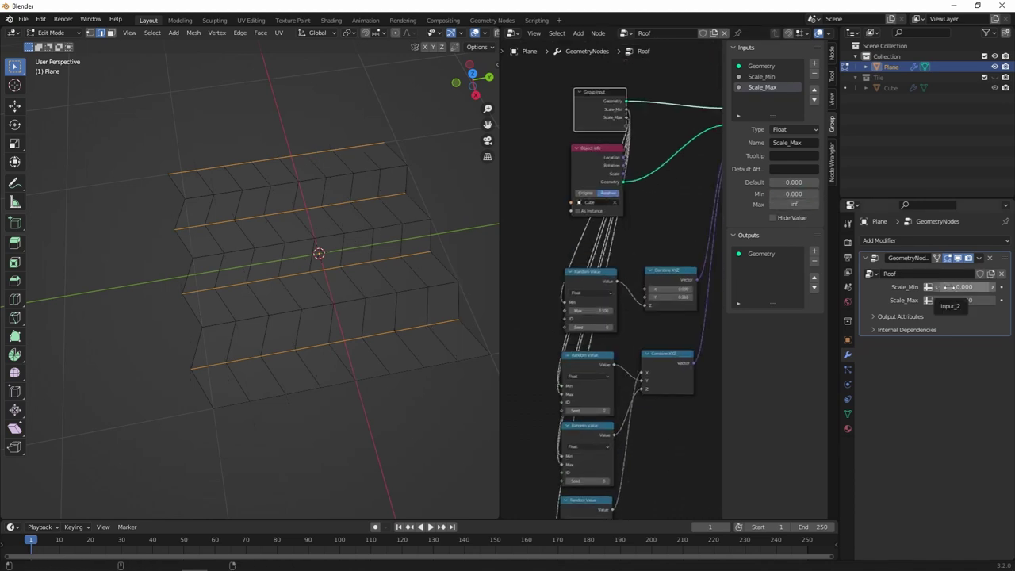
pyautogui.moveTo(963, 286)
pyautogui.mouseDown()
pyautogui.moveTo(983, 286)
pyautogui.moveTo(983, 299)
pyautogui.mouseUp()
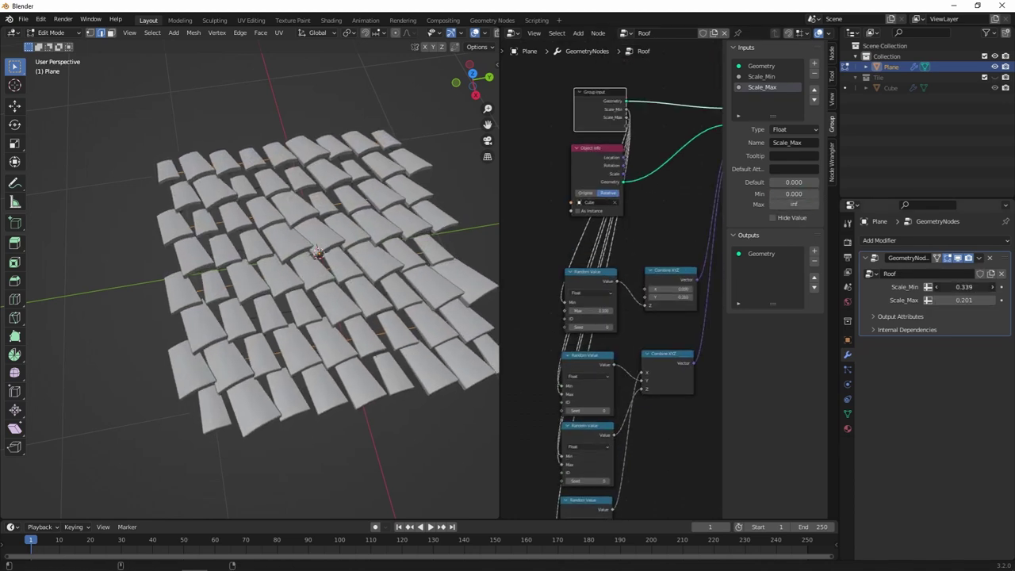
pyautogui.press('KP_7')
# Connect Rotation_Max and Rotation_Min to the random rotation, set 0.110 and -0.057, and Scale_Max 0.287
pyautogui.moveTo(609, 325); pyautogui.dragTo(590, 320)
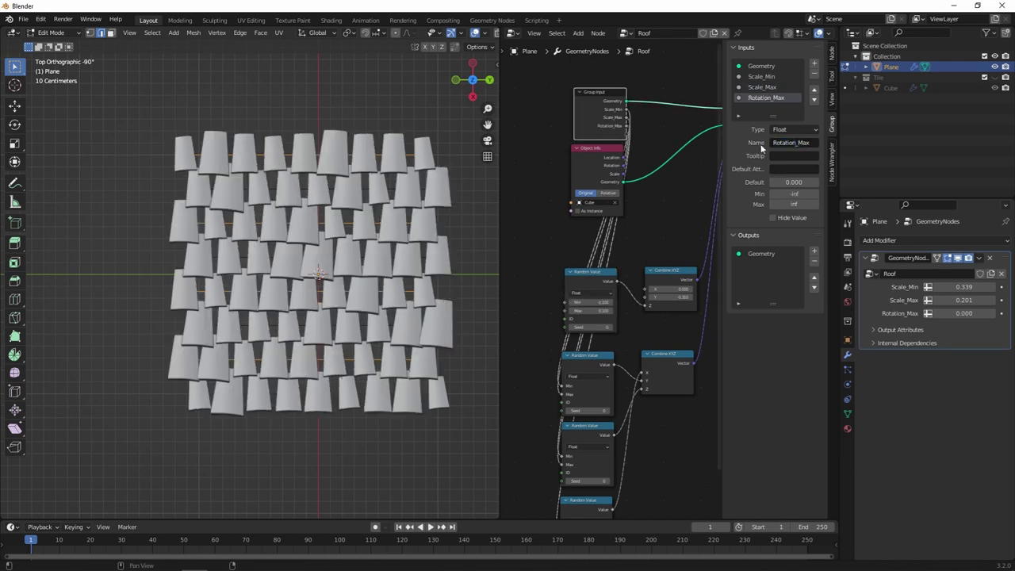
pyautogui.moveTo(618, 114); pyautogui.dragTo(568, 302)
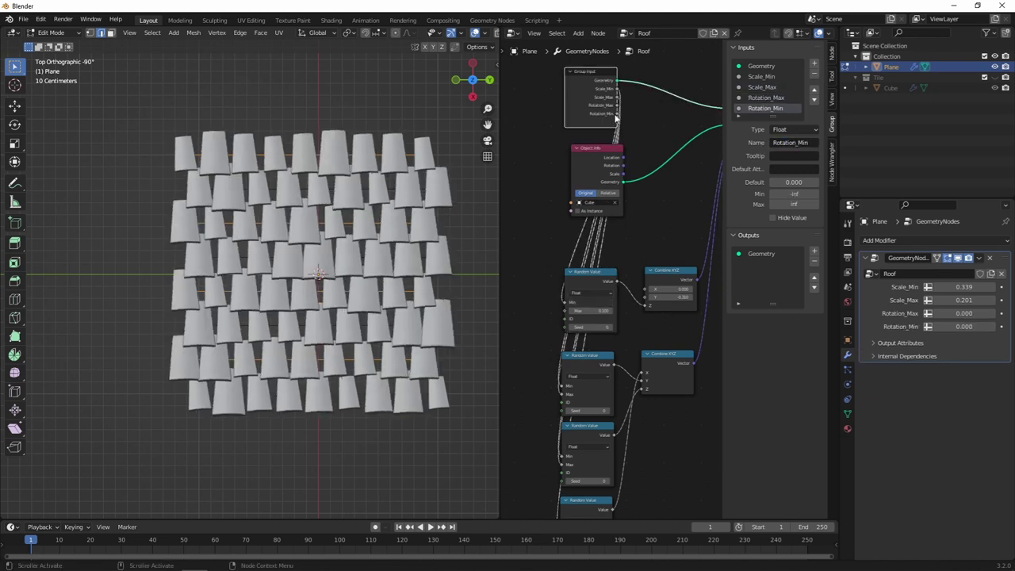
pyautogui.moveTo(963, 313); pyautogui.dragTo(983, 313)
pyautogui.moveTo(963, 326); pyautogui.dragTo(963, 300)
pyautogui.moveTo(317, 278); pyautogui.dragTo(365, 238, button='middle')
pyautogui.moveTo(603, 73); pyautogui.dragTo(576, 71)
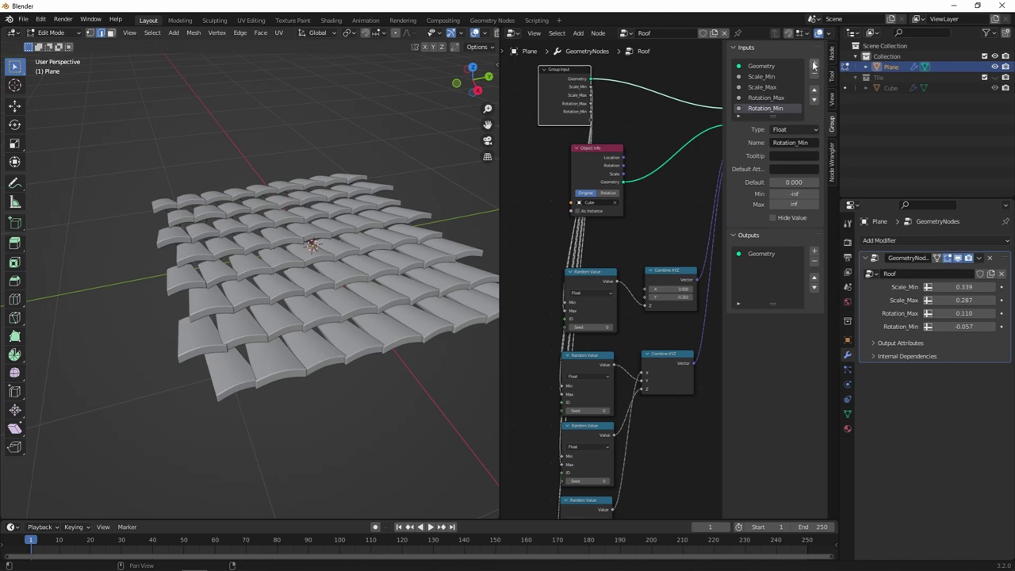
# Make the seed inputs integers, wire Rotation_Seed and Scale_Seed into the random nodes, and set both to 5
pyautogui.click(794, 188)
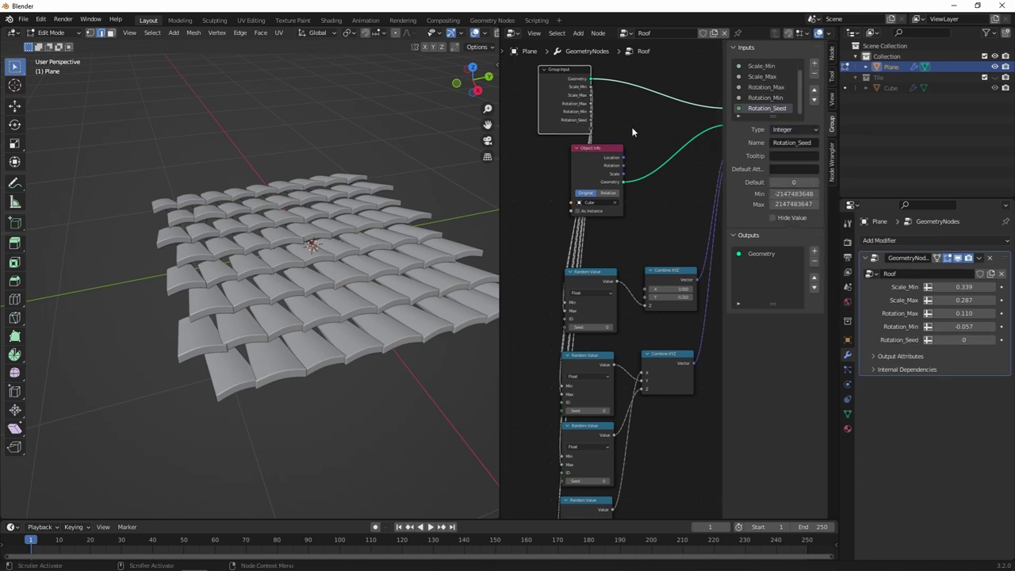
pyautogui.moveTo(563, 329); pyautogui.dragTo(564, 326)
pyautogui.moveTo(565, 327); pyautogui.dragTo(789, 151, button='middle')
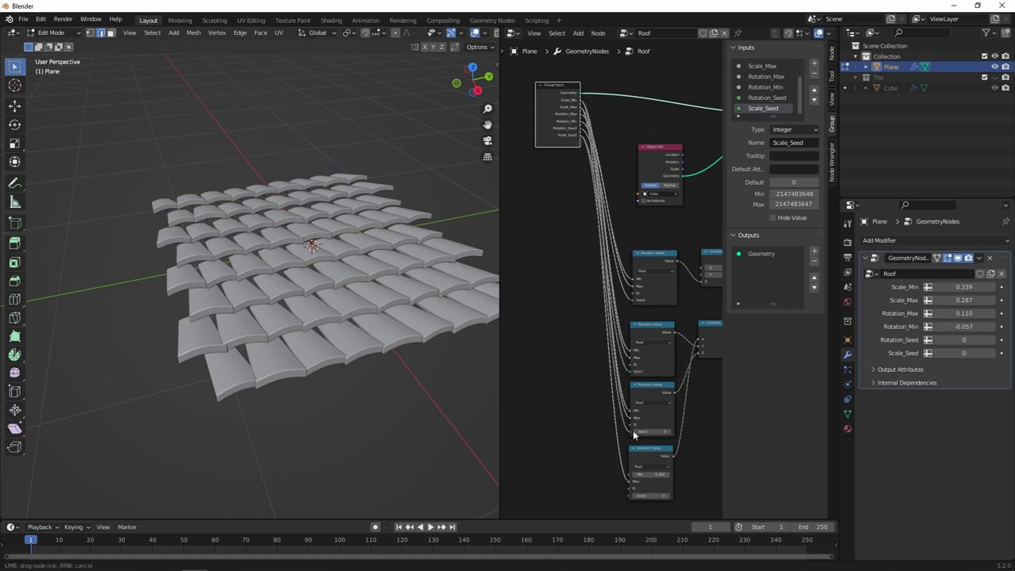
pyautogui.moveTo(579, 138); pyautogui.dragTo(579, 129, button='middle')
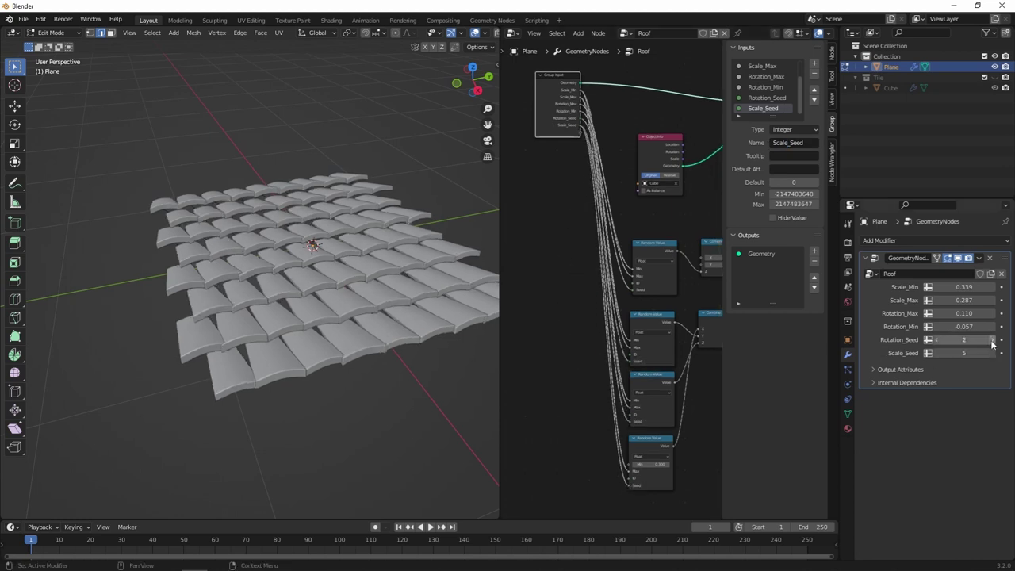
pyautogui.moveTo(991, 342); pyautogui.dragTo(1000, 342)
pyautogui.press('KP_7')
# Add a Random Value node for tile selection and a new Selection_Seed group input
pyautogui.scroll(2, 301, 270)
pyautogui.scroll(-3, 652, 253)
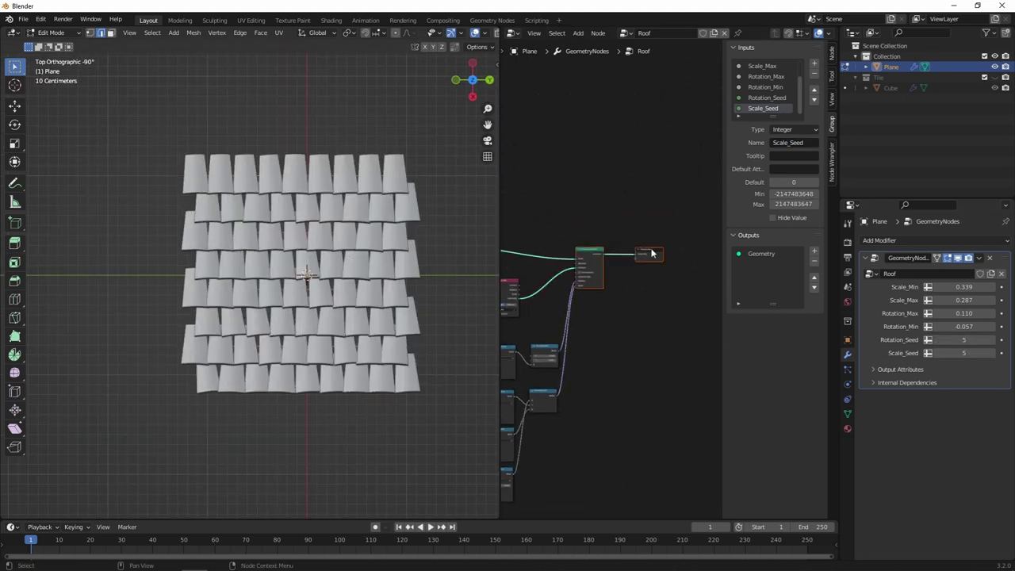
pyautogui.scroll(2, 652, 254)
pyautogui.scroll(2, 652, 253)
pyautogui.moveTo(593, 287); pyautogui.dragTo(408, 208)
pyautogui.click(468, 226)
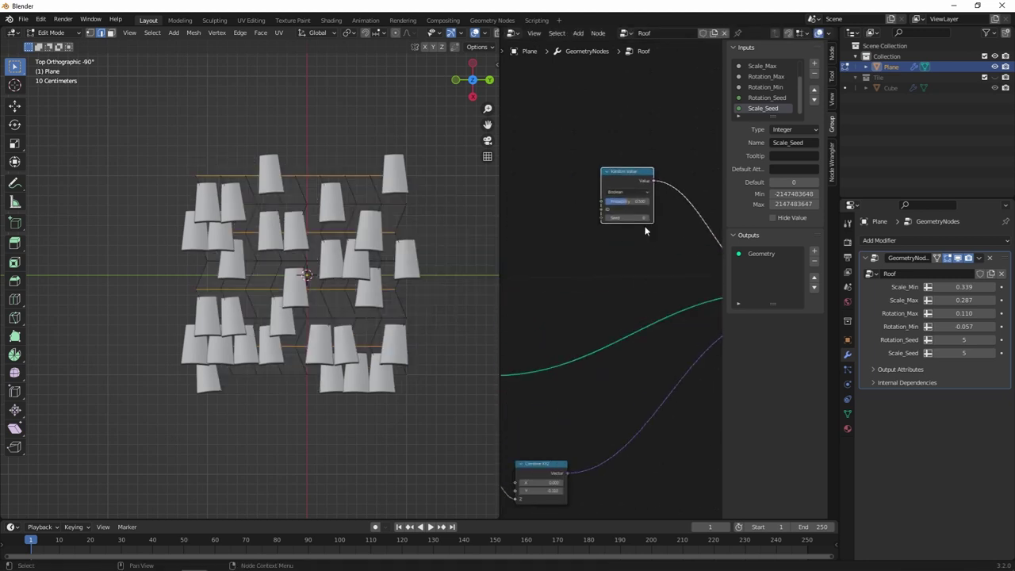
pyautogui.click(813, 63)
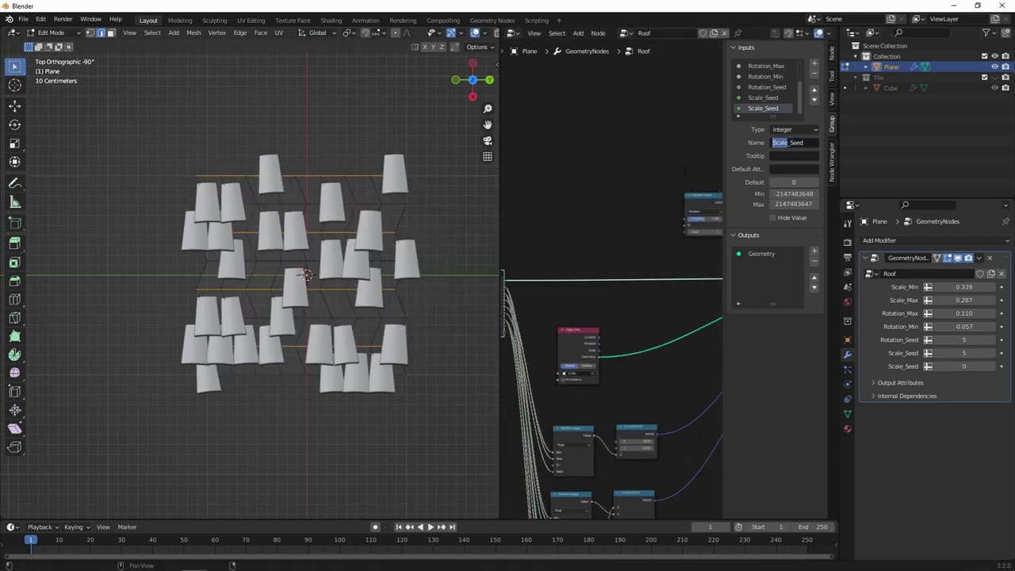
# Name Selection_Seed, then add a float Selection_Probability input, link it to the selection, and set it to 3.310
pyautogui.write('election')
pyautogui.press('Return')
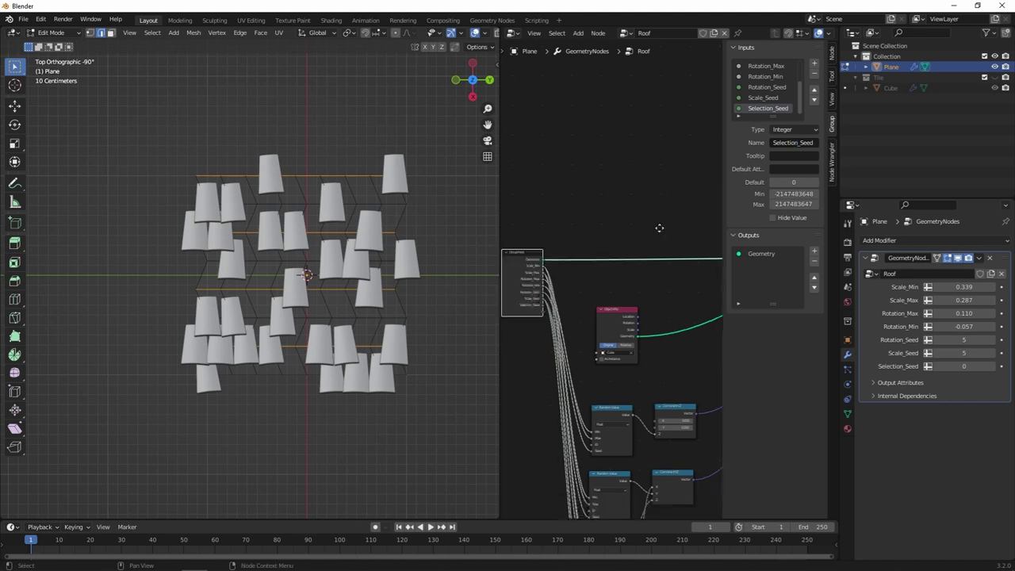
pyautogui.keyDown('ctrl'); pyautogui.hscroll(4, 658, 227); pyautogui.keyUp('ctrl')
pyautogui.click(792, 129)
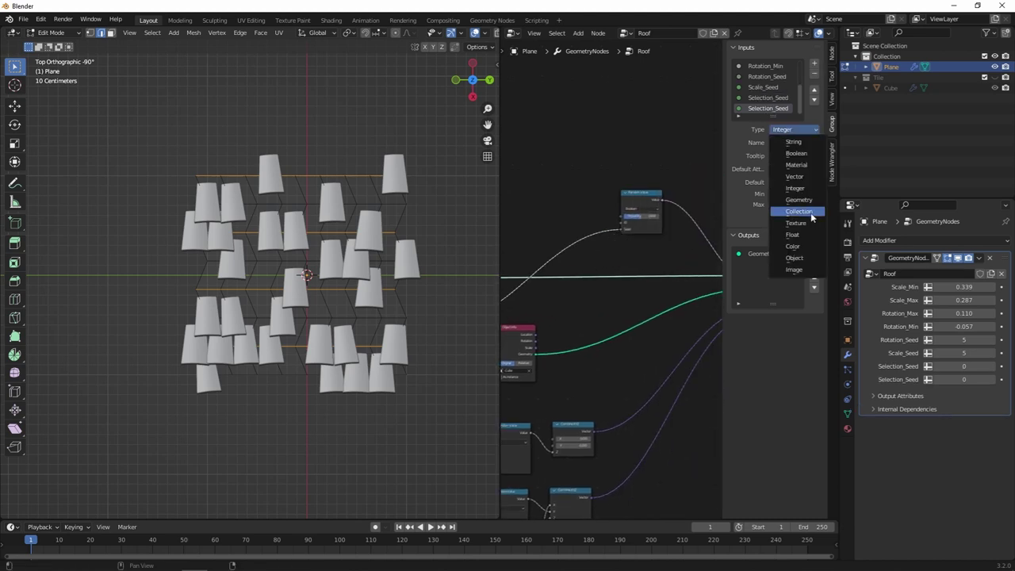
pyautogui.click(793, 141)
pyautogui.click(797, 143)
pyautogui.keyDown('ctrl'); pyautogui.hscroll(-3, 610, 277); pyautogui.keyUp('ctrl')
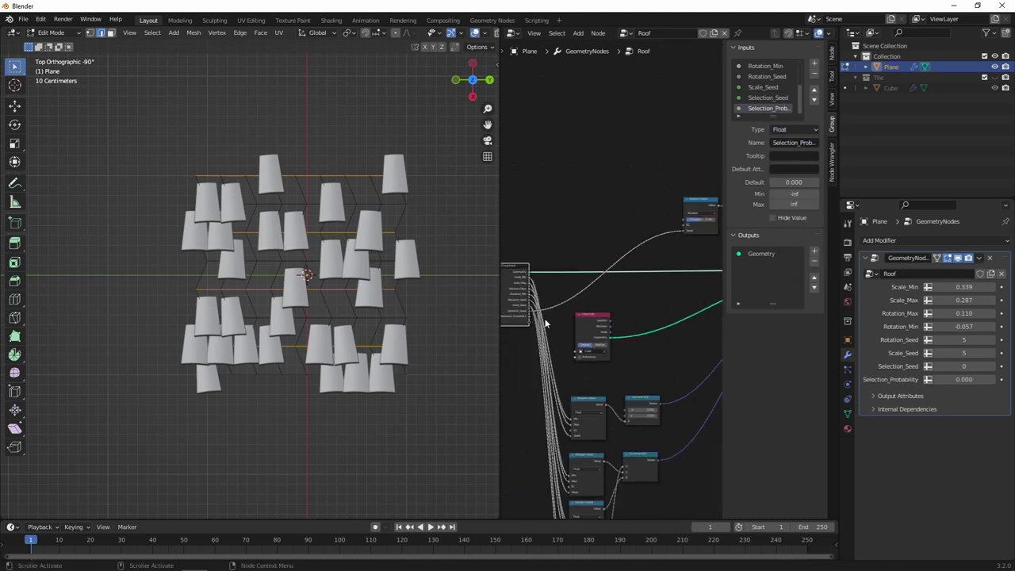
pyautogui.moveTo(963, 379); pyautogui.dragTo(1001, 379)
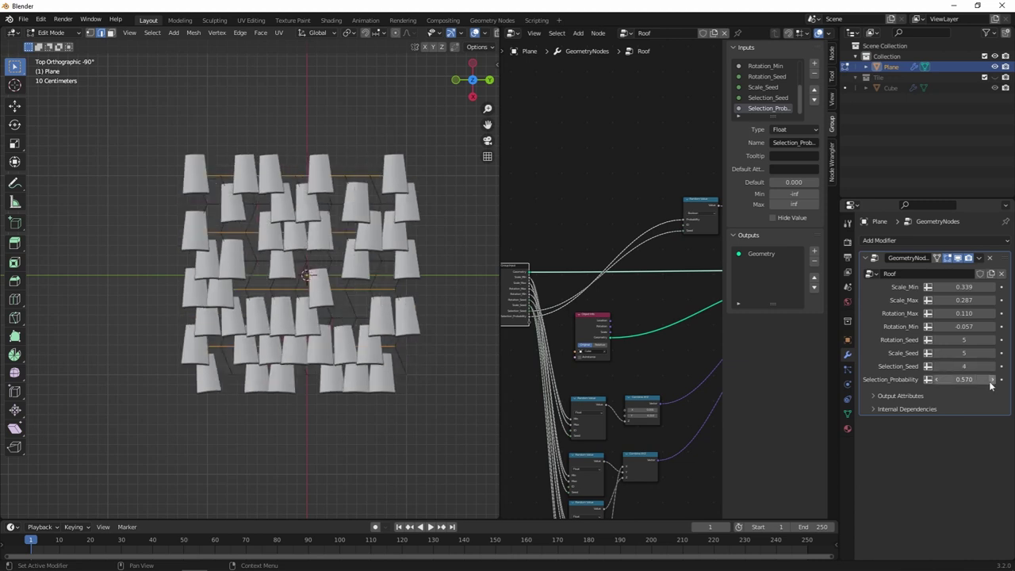
pyautogui.press('Tab')
pyautogui.moveTo(317, 270); pyautogui.dragTo(380, 238, button='middle')
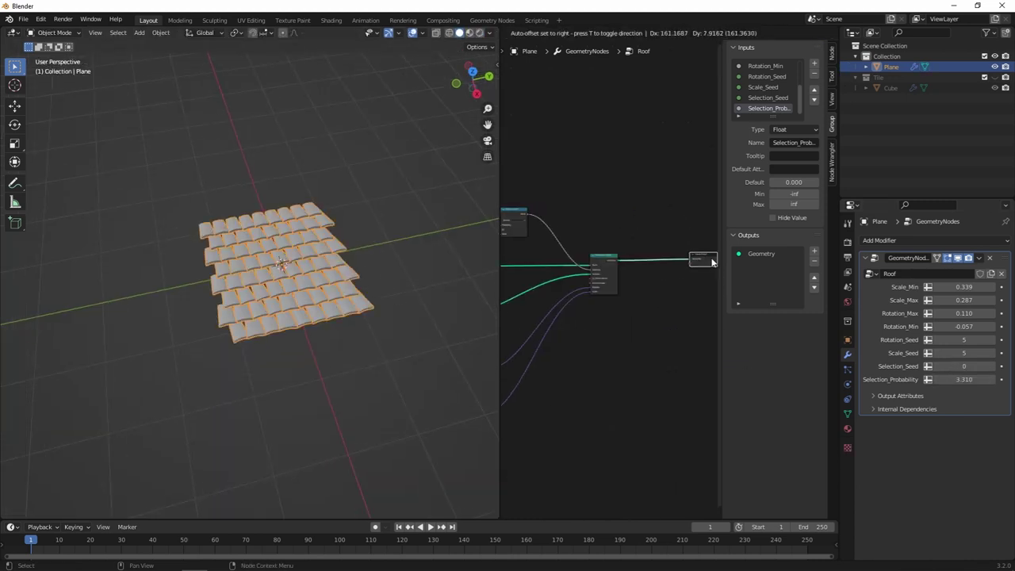
# Insert a Realize Instances node before the Group Output
pyautogui.moveTo(547, 277); pyautogui.dragTo(599, 317)
pyautogui.write('al')
pyautogui.press('Return')
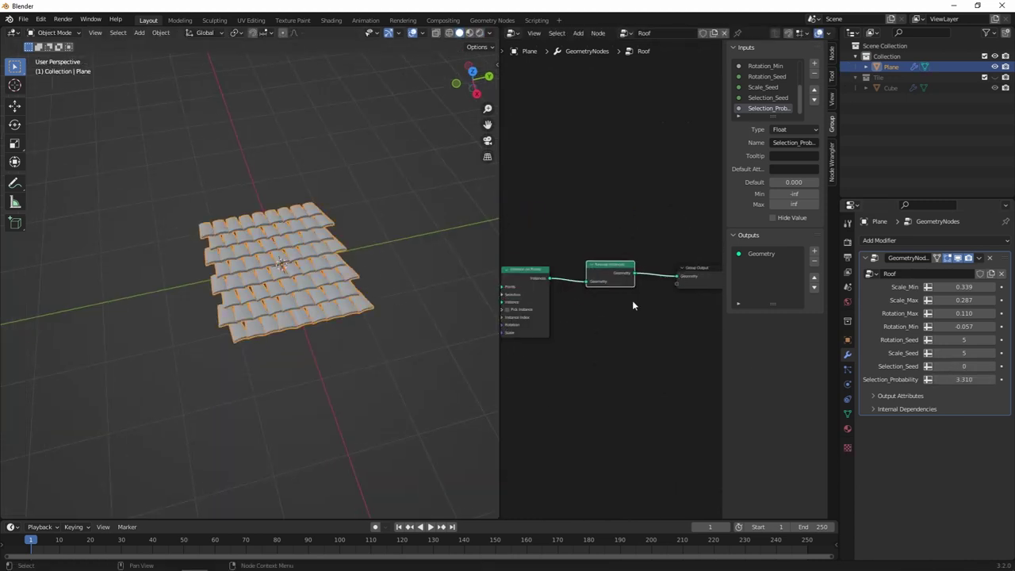
pyautogui.scroll(5, 328, 288)
# Isolate the single Cube tile in local view and enter its Edit Mode
pyautogui.moveTo(328, 287)
pyautogui.mouseDown(button='middle')
pyautogui.moveTo(349, 277)
pyautogui.moveTo(374, 295)
pyautogui.moveTo(303, 245)
pyautogui.mouseUp(button='middle')
pyautogui.click(891, 87)
pyautogui.press('KP_Divide')
pyautogui.press('Tab')
# Mark a seam on the tile, unwrap its UVs, rotate the island upright and pack it
pyautogui.moveTo(492, 238); pyautogui.dragTo(391, 233, button='middle')
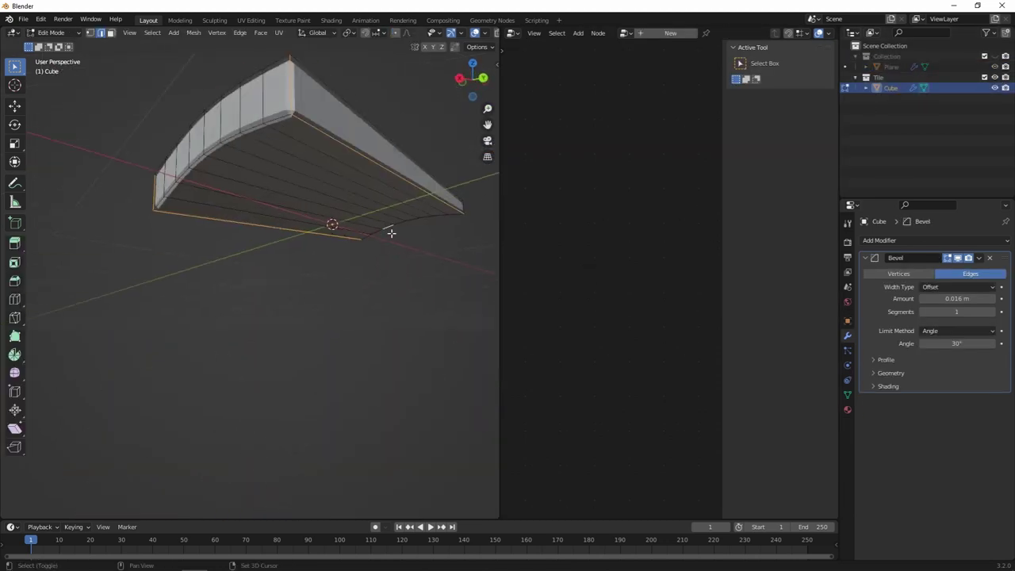
pyautogui.click(388, 248)
pyautogui.click(512, 33)
pyautogui.click(544, 90)
pyautogui.press('a')
pyautogui.press('u')
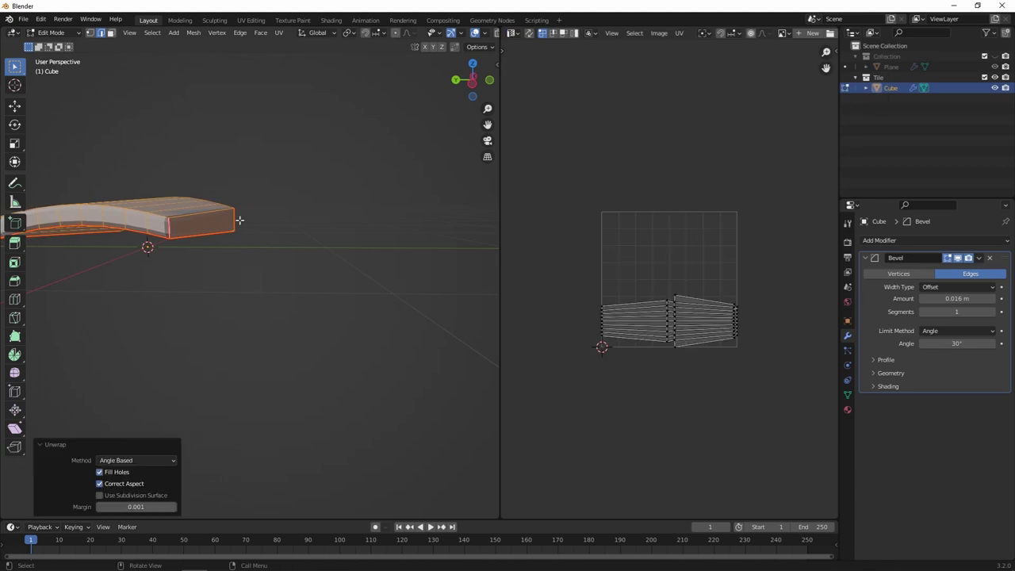
pyautogui.press('r')
pyautogui.click(713, 366)
pyautogui.click(678, 32)
pyautogui.click(719, 218)
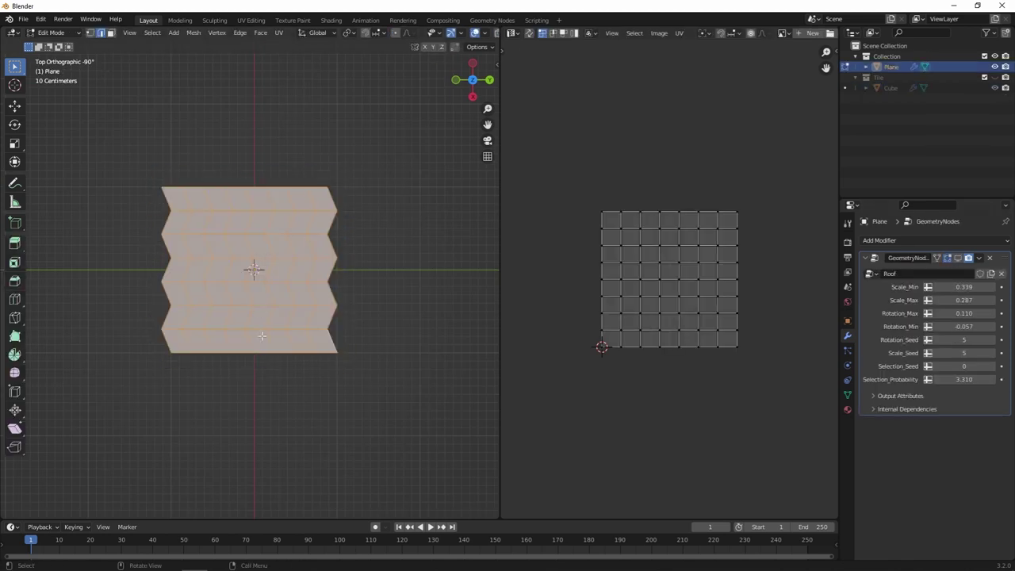
# Snap the 3D cursor to the roof plane and add a Bezier curve there
pyautogui.press('Tab')
pyautogui.rightClick(246, 431)
pyautogui.press('Escape')
pyautogui.rightClick(222, 405)
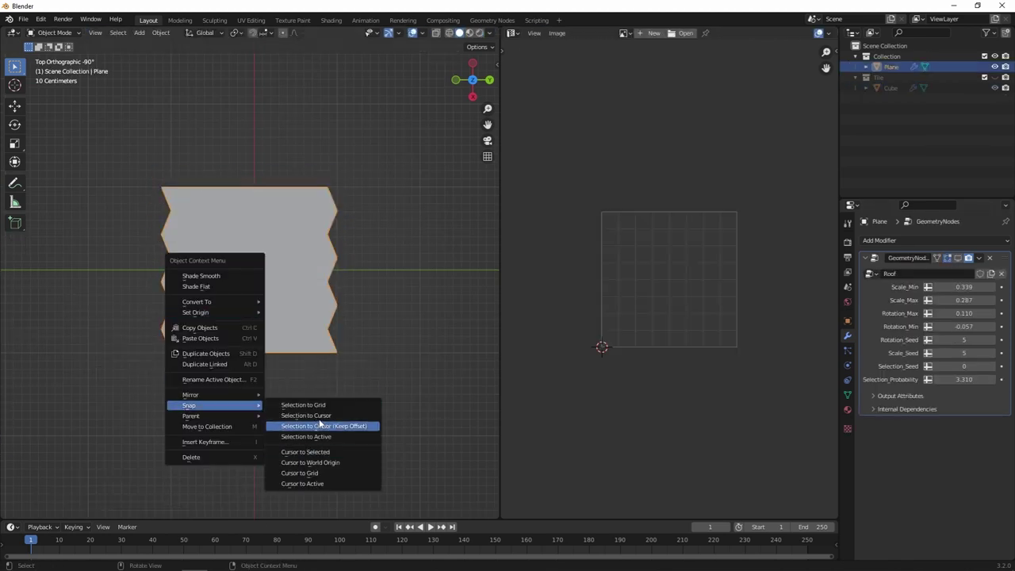
pyautogui.click(320, 425)
pyautogui.hotkey('shift', 'a')
pyautogui.moveTo(317, 357)
pyautogui.mouseDown(button='middle')
pyautogui.moveTo(268, 230)
pyautogui.moveTo(291, 278)
pyautogui.mouseUp(button='middle')
pyautogui.click(268, 230)
pyautogui.click(415, 298)
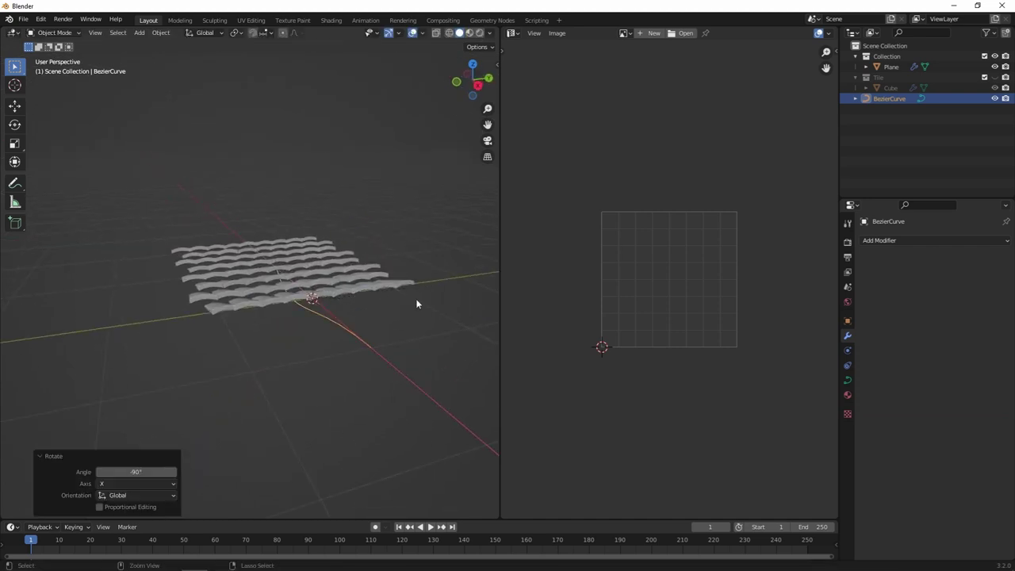
pyautogui.press('r')
pyautogui.press('z')
pyautogui.press('KP_1')
pyautogui.press('Tab')
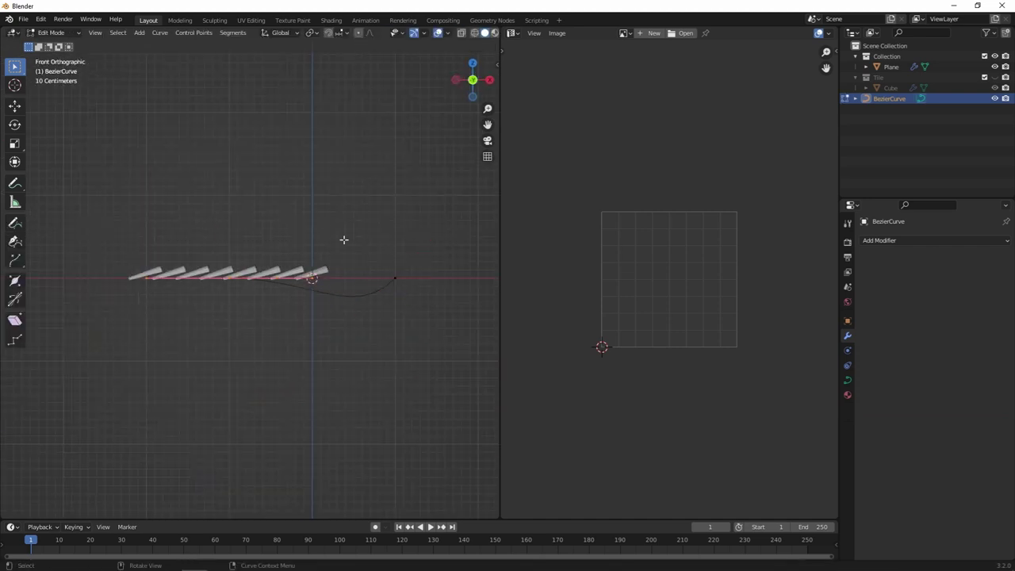
pyautogui.click(230, 278)
pyautogui.press('g')
pyautogui.press('z')
pyautogui.press('Return')
pyautogui.press('r')
pyautogui.press('y')
pyautogui.click(341, 228)
pyautogui.click(395, 277)
pyautogui.press('r')
pyautogui.press('y')
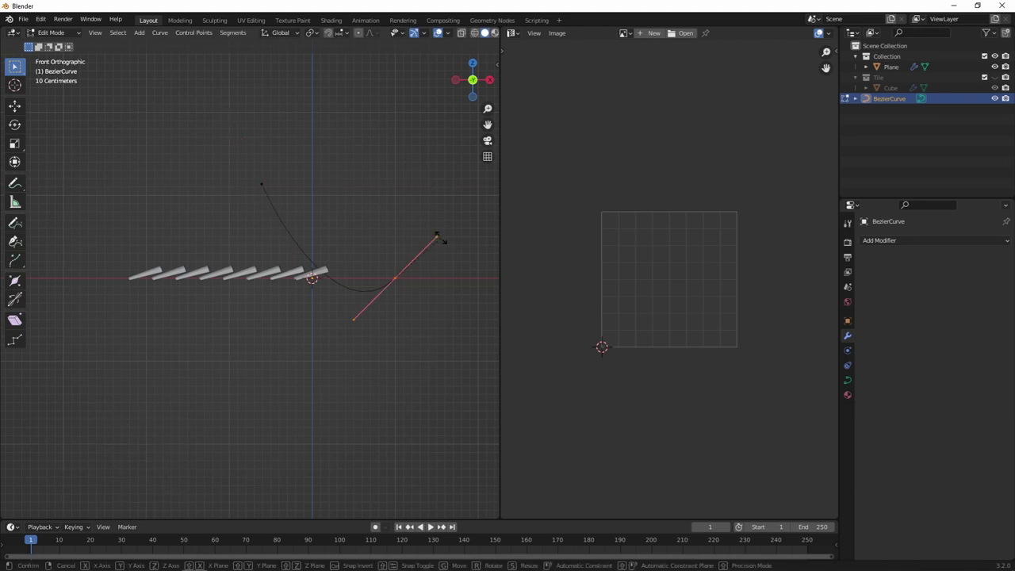
pyautogui.click(446, 283)
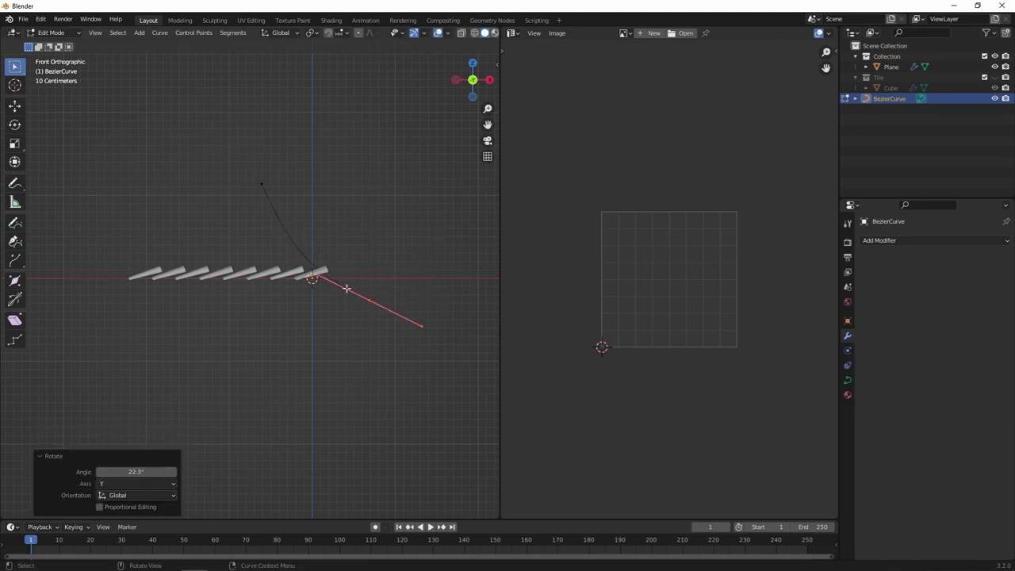
pyautogui.click(421, 325)
pyautogui.press('Tab')
pyautogui.moveTo(421, 324); pyautogui.dragTo(492, 293, button='middle')
pyautogui.click(262, 274)
pyautogui.click(878, 240)
pyautogui.click(942, 391)
pyautogui.click(951, 439)
pyautogui.click(952, 456)
pyautogui.moveTo(318, 277); pyautogui.dragTo(357, 316, button='middle')
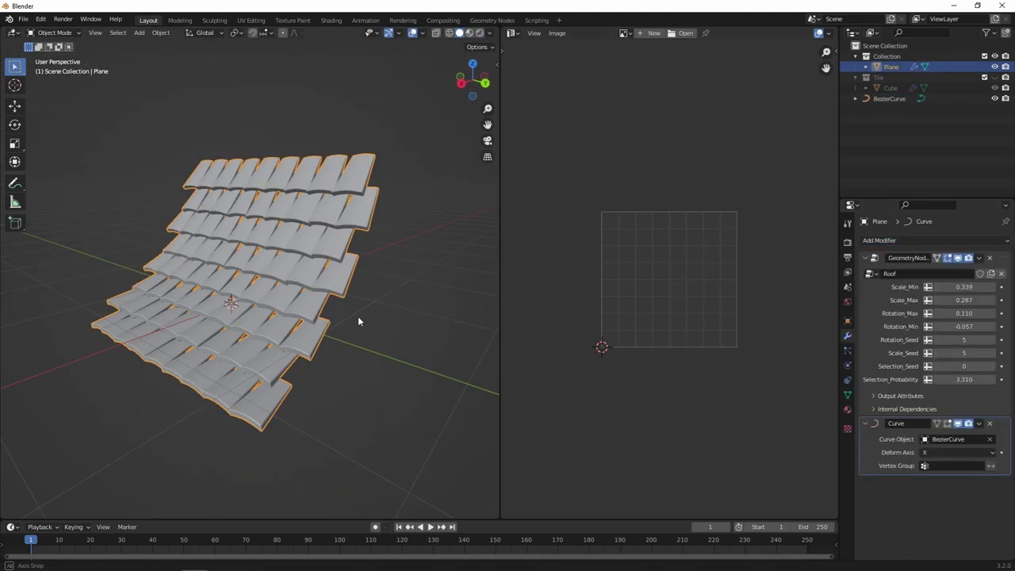
pyautogui.press('ctrl+KP_1')
pyautogui.click(267, 216)
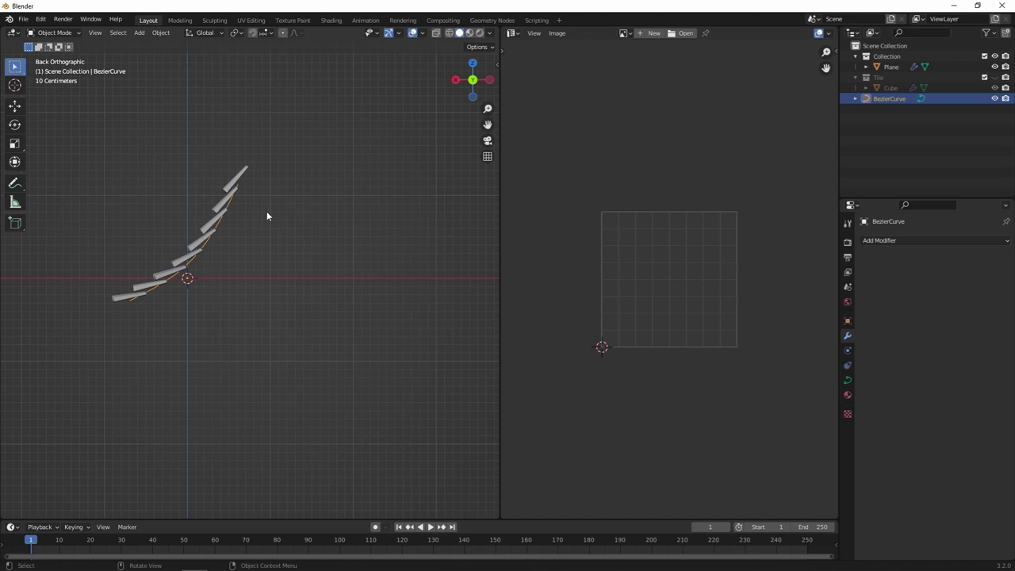
pyautogui.click(341, 236)
pyautogui.moveTo(341, 236)
pyautogui.mouseDown(button='middle')
pyautogui.moveTo(351, 261)
pyautogui.moveTo(363, 170)
pyautogui.mouseUp(button='middle')
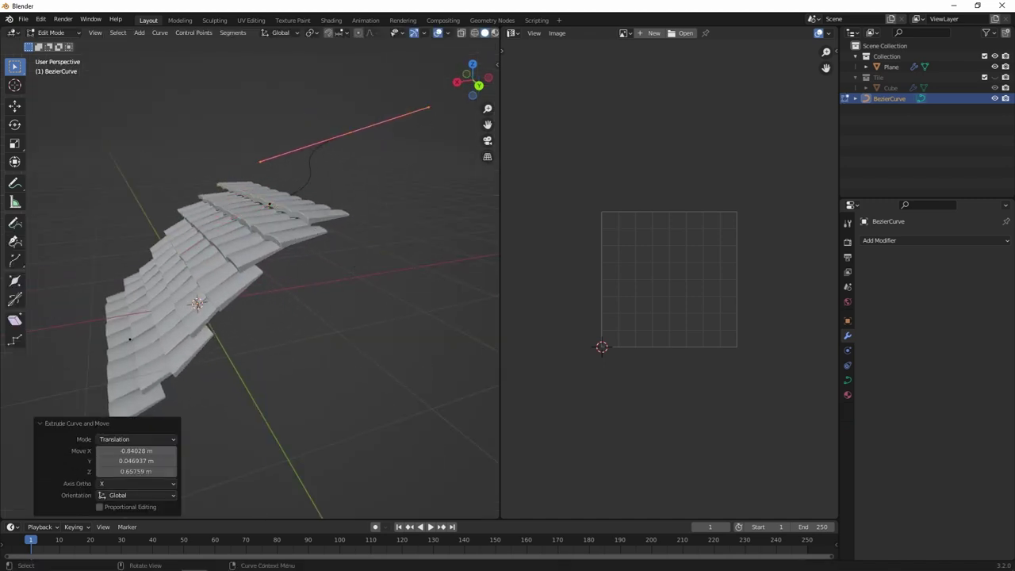
pyautogui.press('g')
pyautogui.press('z')
pyautogui.click(308, 158)
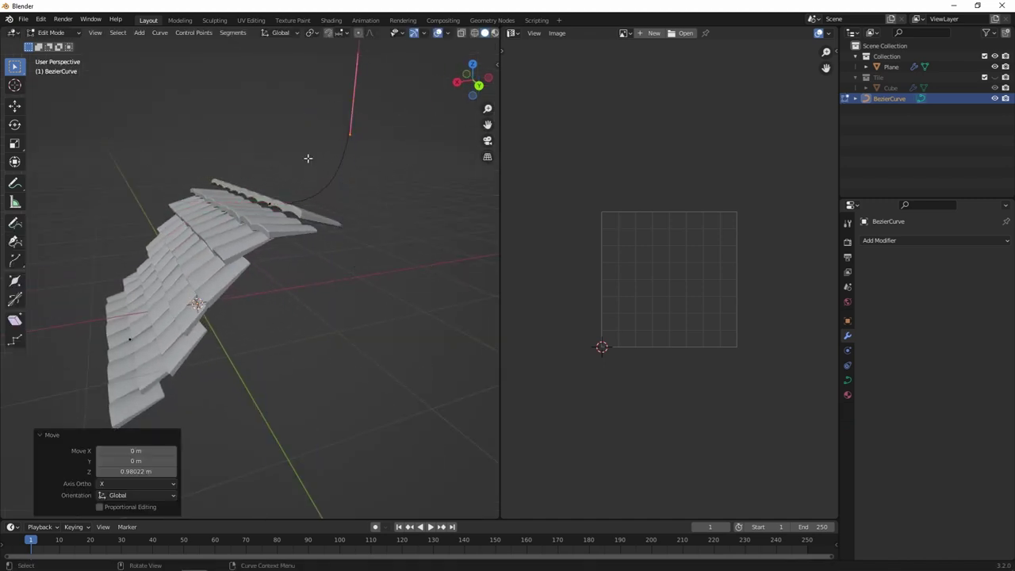
pyautogui.hotkey('ctrl', 'z')
pyautogui.hotkey('ctrl', 'z')
pyautogui.hotkey('ctrl', 'z')
pyautogui.moveTo(315, 233); pyautogui.dragTo(397, 321, button='middle')
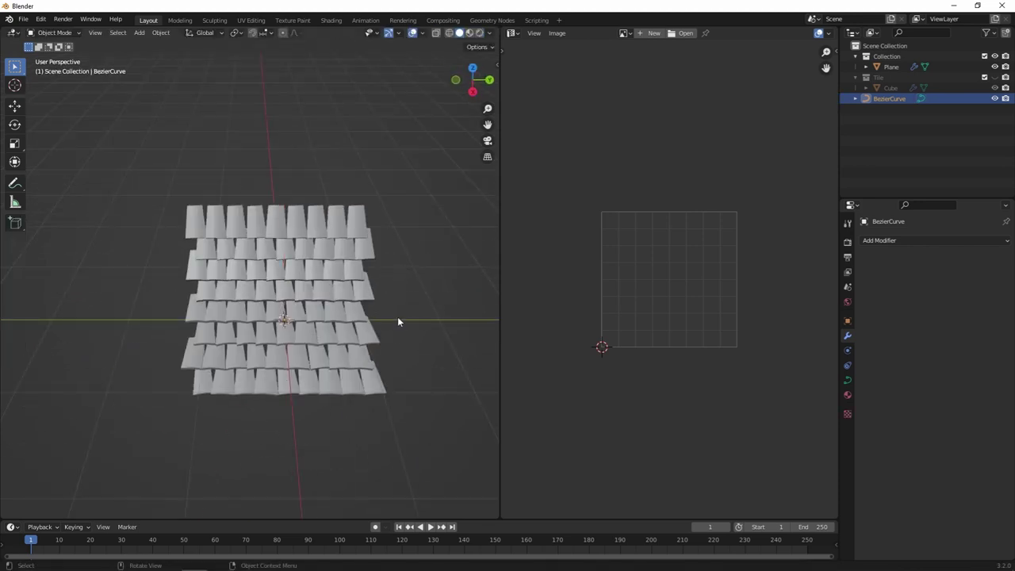
pyautogui.scroll(-2, 310, 300)
pyautogui.click(311, 300)
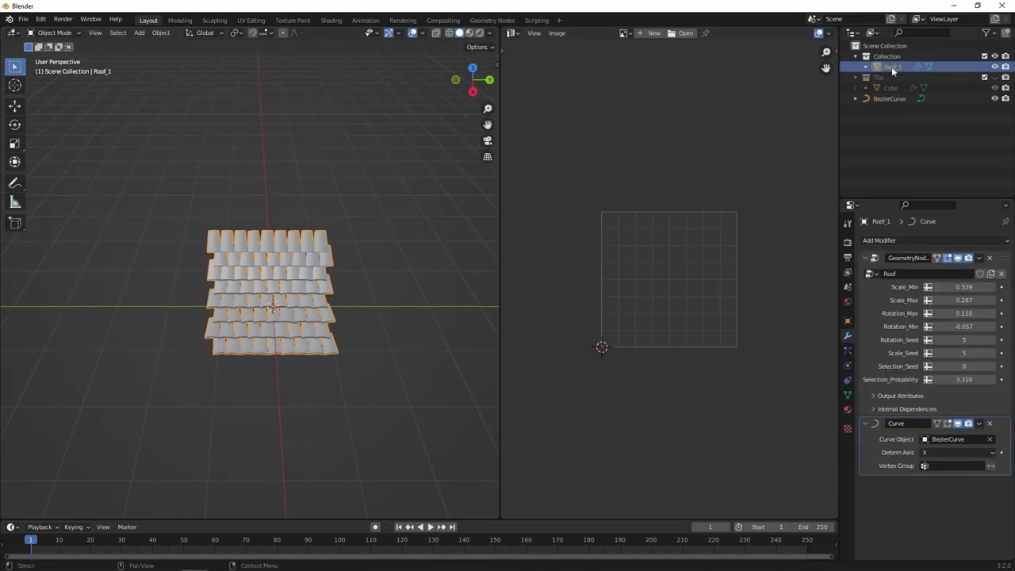
# Hide Roof_1, add a new plane and move it 1 m along X in top view
pyautogui.press('h')
pyautogui.hotkey('shift', 'a')
pyautogui.click(340, 32)
pyautogui.press('KP_7')
pyautogui.press('g')
pyautogui.press('x')
pyautogui.press('1')
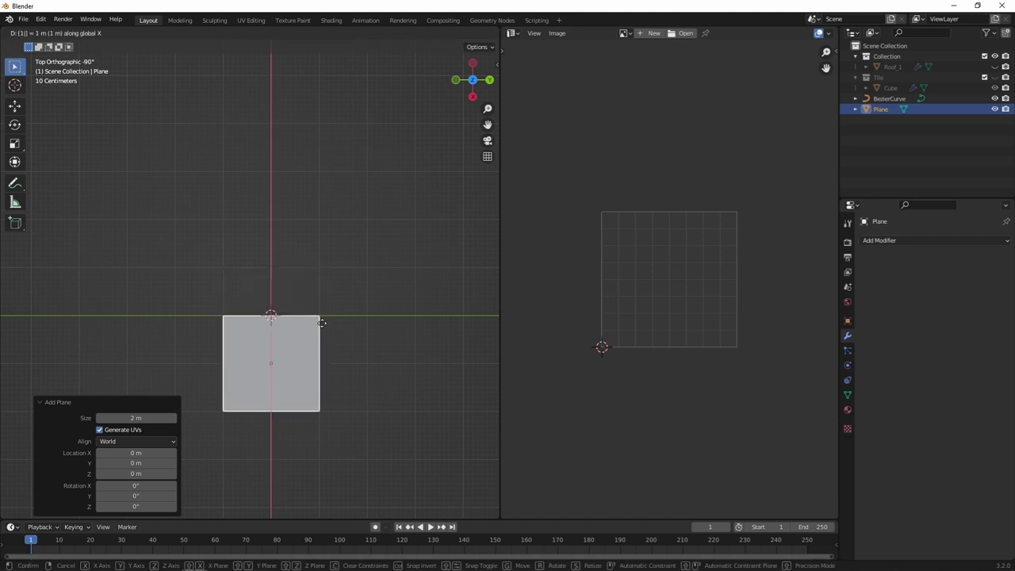
pyautogui.press('Return')
# Set the plane's origin to the 3D cursor and stretch it into a wide rectangle
pyautogui.rightClick(312, 229)
pyautogui.click(373, 264)
pyautogui.scroll(3, 321, 265)
pyautogui.press('KP_Decimal')
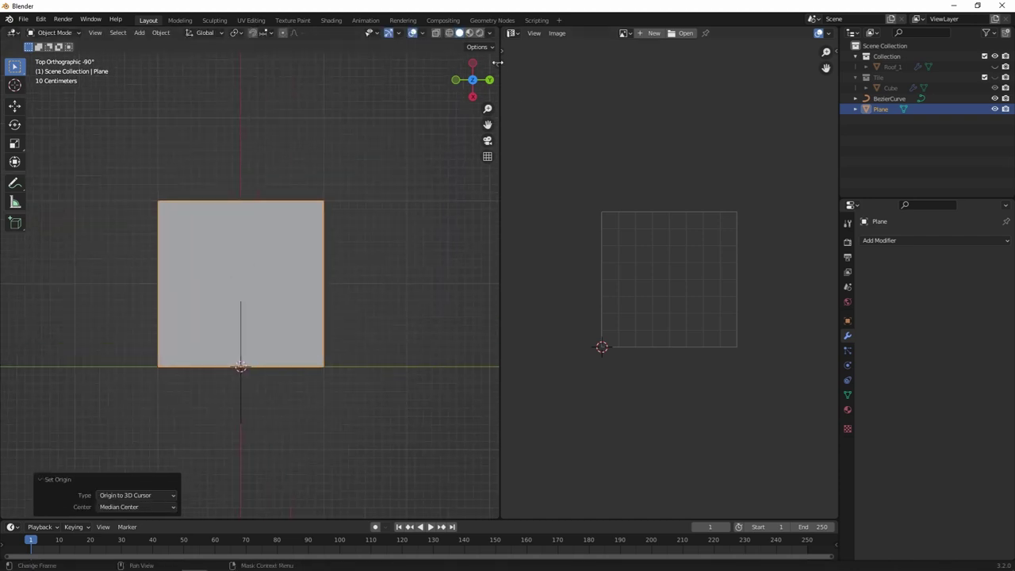
pyautogui.press('Return')
# Loop-cut the plane into three columns and subdivide it in Edit Mode
pyautogui.press('Tab')
pyautogui.hotkey('ctrl', 'r')
pyautogui.scroll(1, 190, 262)
pyautogui.click(190, 261)
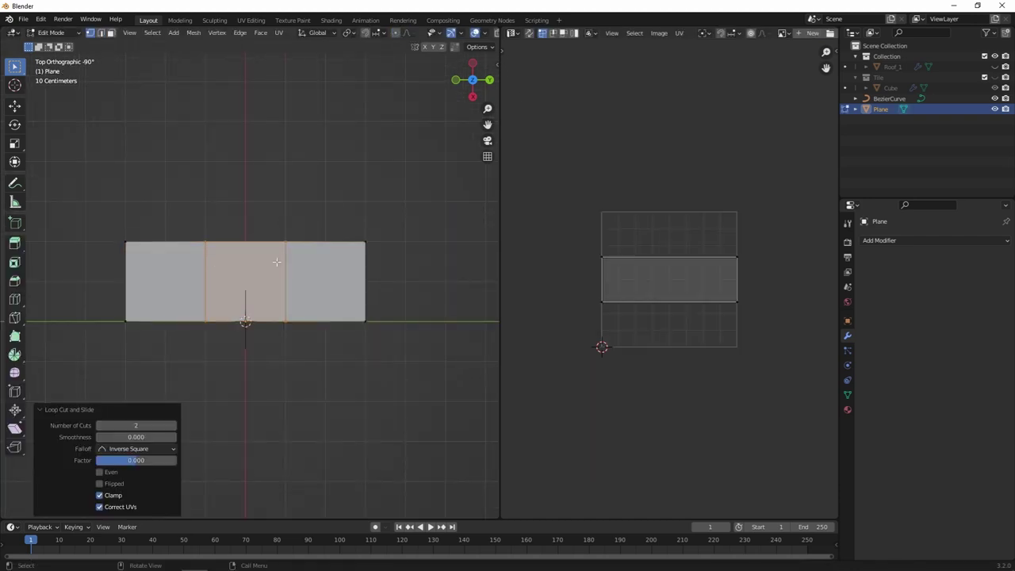
pyautogui.press('a')
pyautogui.rightClick(241, 317)
pyautogui.click(245, 322)
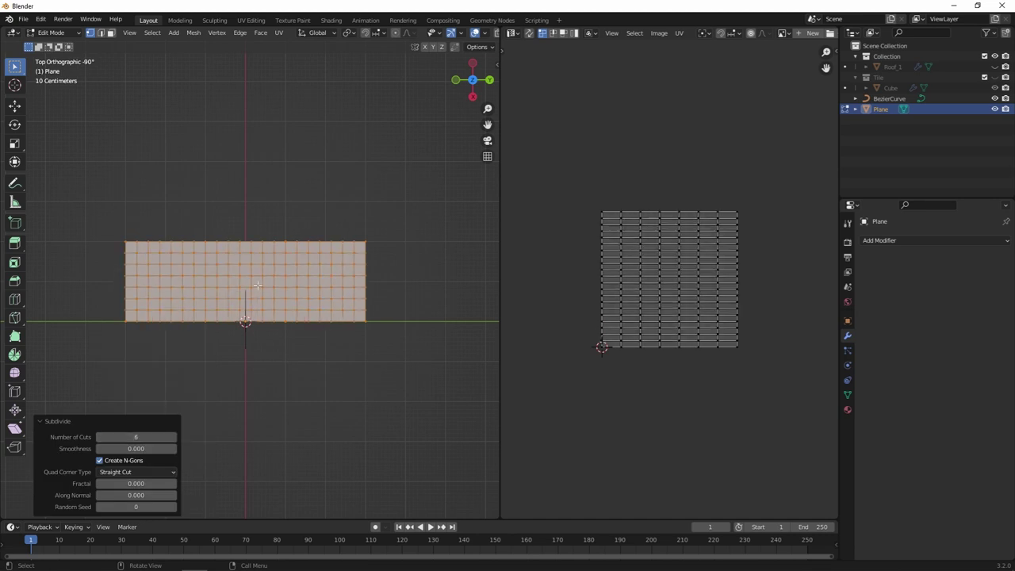
pyautogui.scroll(2, 249, 277)
# Checker-select every other row and offset those rows along Y into chevrons
pyautogui.hotkey('alt', 'a')
pyautogui.click(152, 33)
pyautogui.click(183, 92)
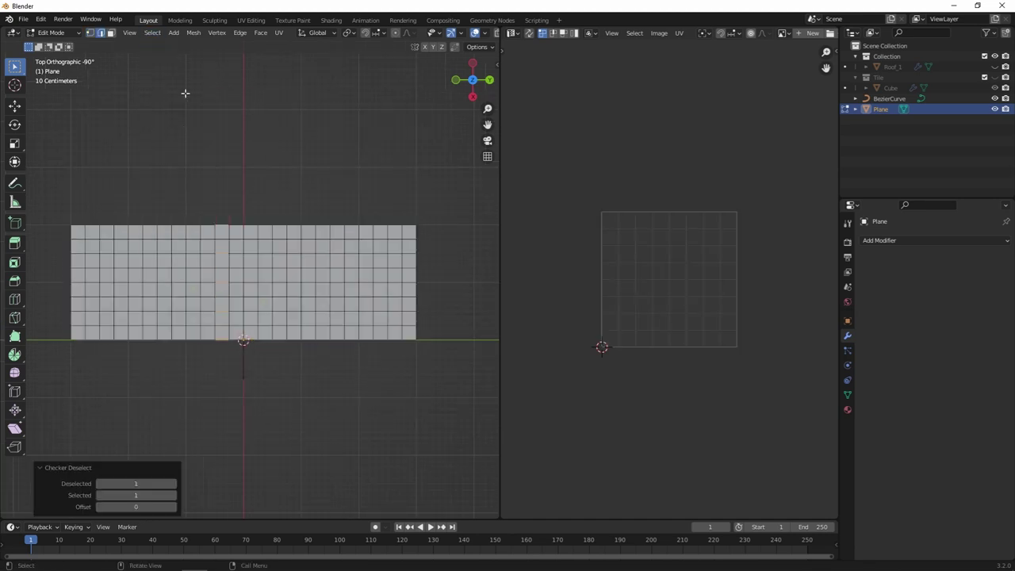
pyautogui.click(152, 32)
pyautogui.click(265, 205)
pyautogui.scroll(8, 241, 275)
pyautogui.press('g')
pyautogui.press('x')
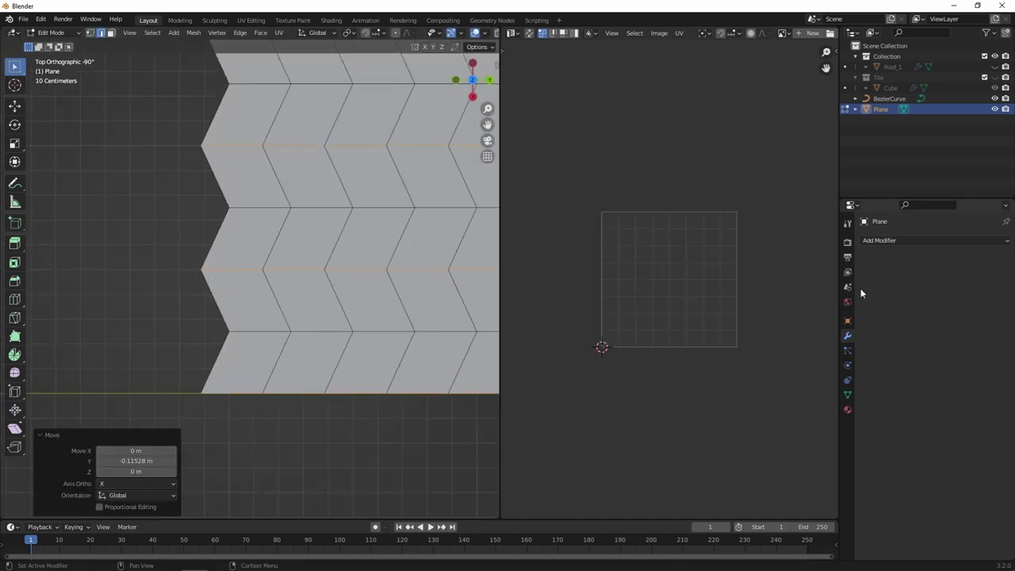
# Add a Geometry Nodes modifier using the Roof node group, back in Object Mode
pyautogui.click(878, 240)
pyautogui.click(878, 273)
pyautogui.click(872, 273)
pyautogui.scroll(-8, 292, 243)
pyautogui.press('Tab')
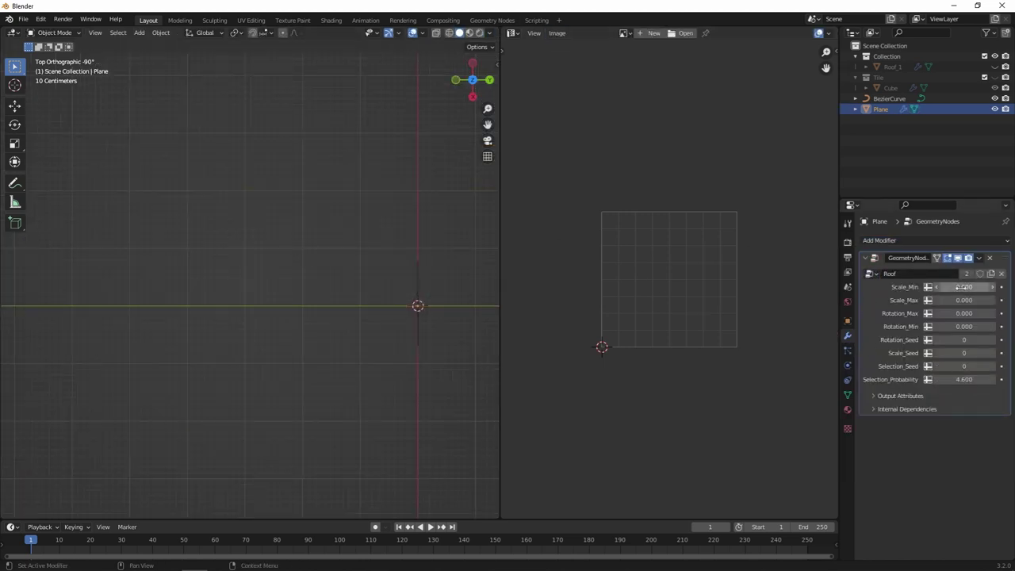
# Set Scale_Min 0.340, Scale_Max 0.293 and Selection_Probability 1.000 so tiles fill the plane
pyautogui.moveTo(963, 286)
pyautogui.mouseDown()
pyautogui.moveTo(983, 286)
pyautogui.moveTo(983, 300)
pyautogui.moveTo(947, 286)
pyautogui.mouseUp()
pyautogui.moveTo(963, 300); pyautogui.dragTo(947, 300)
pyautogui.moveTo(963, 379); pyautogui.dragTo(947, 379)
pyautogui.moveTo(963, 299)
pyautogui.mouseDown()
pyautogui.moveTo(948, 300)
pyautogui.moveTo(947, 287)
pyautogui.moveTo(983, 286)
pyautogui.moveTo(983, 299)
pyautogui.mouseUp()
# Apply the plane's rotation and scale, then shift the mesh slightly along Y in X-ray Edit Mode
pyautogui.hotkey('ctrl', 'a')
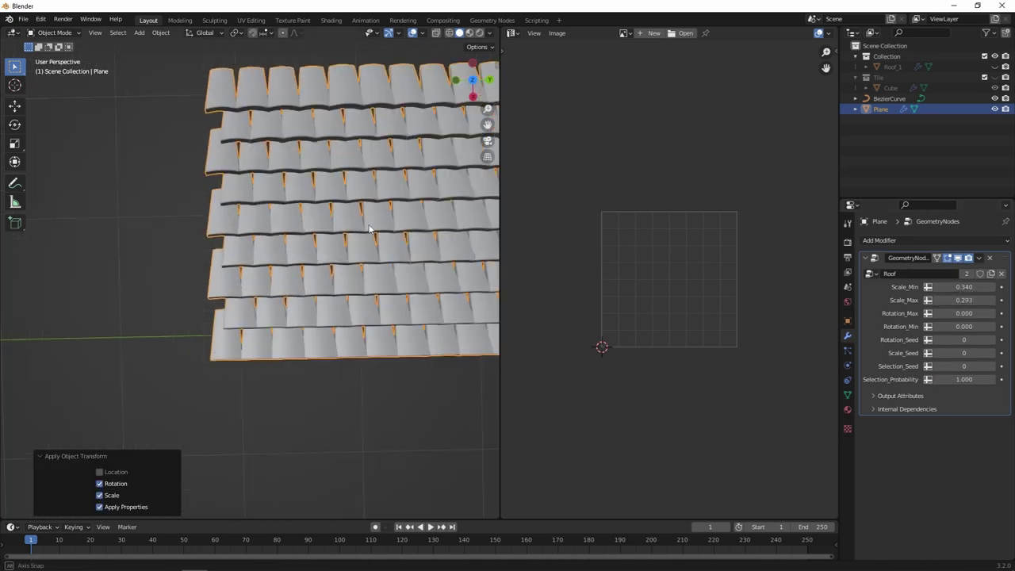
pyautogui.press('Tab')
pyautogui.hotkey('shift', 'z')
pyautogui.scroll(3, 372, 188)
pyautogui.press('g')
pyautogui.hotkey('shift', 'z')
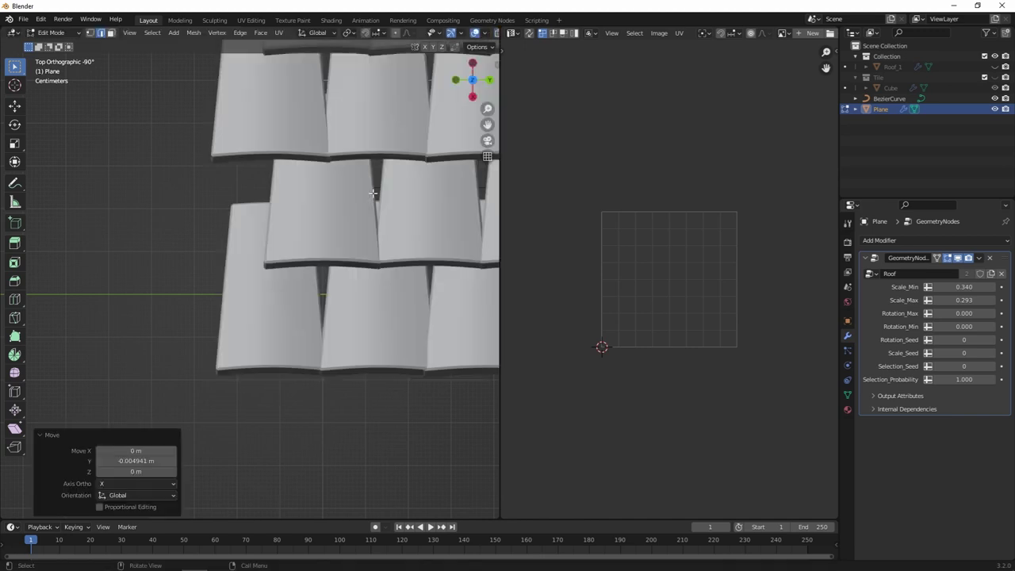
pyautogui.scroll(-3, 373, 188)
# Show the Roof node group's inputs in the Geometry Node Editor
pyautogui.click(512, 32)
pyautogui.click(527, 111)
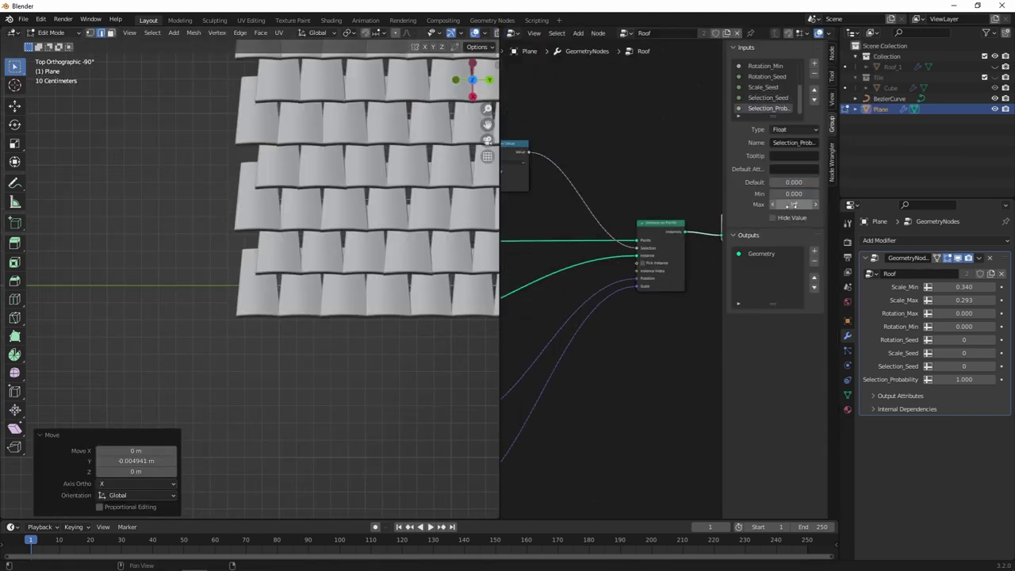
pyautogui.scroll(-2, 537, 195)
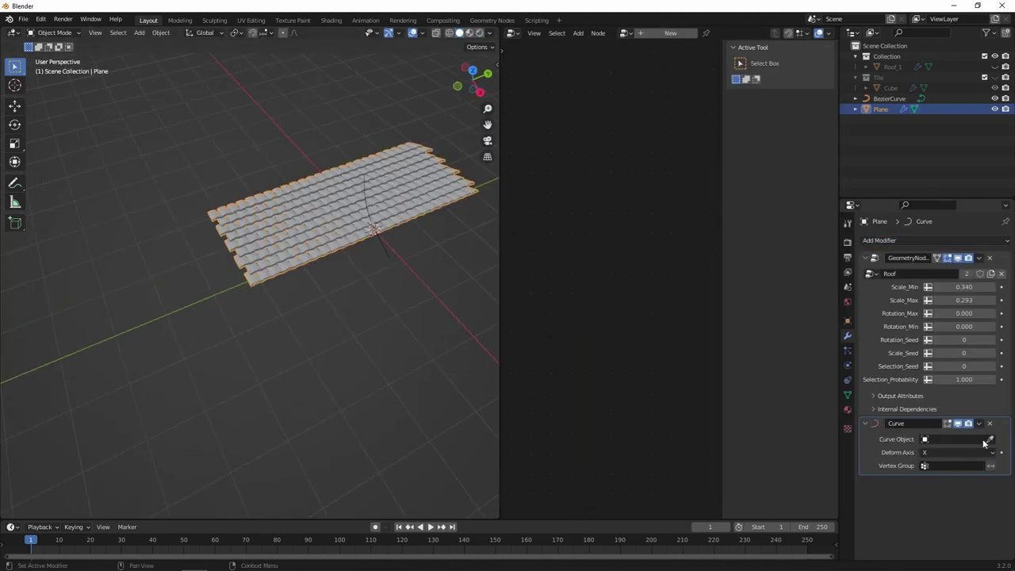
# Curve the tiles along BezierCurve and add a Simple Deform Bend modifier on Z
pyautogui.click(989, 438)
pyautogui.click(394, 210)
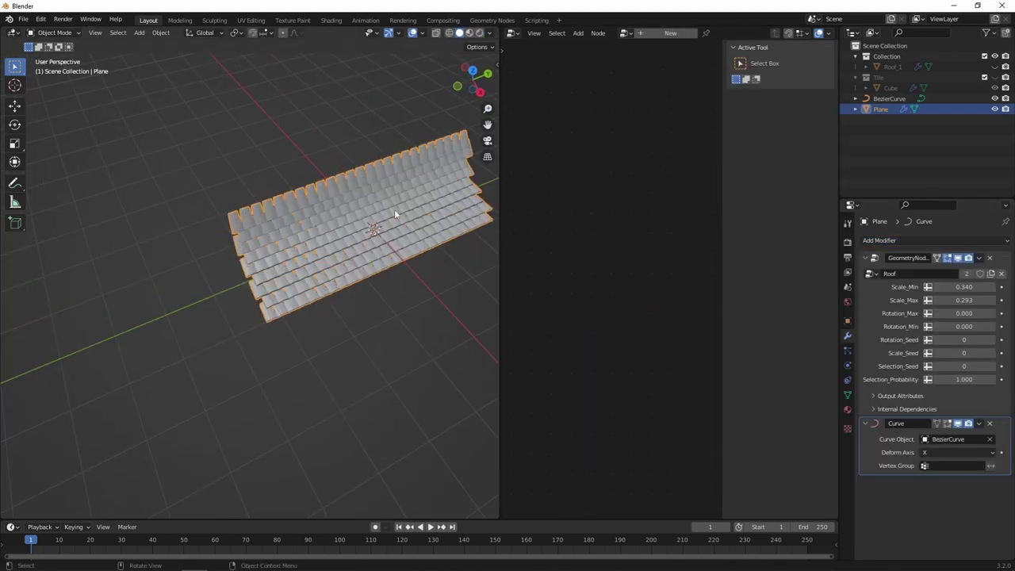
pyautogui.click(878, 239)
pyautogui.click(893, 376)
pyautogui.click(917, 498)
# Add an Empty and set it as the bend's origin object
pyautogui.hotkey('shift', 'a')
pyautogui.click(448, 417)
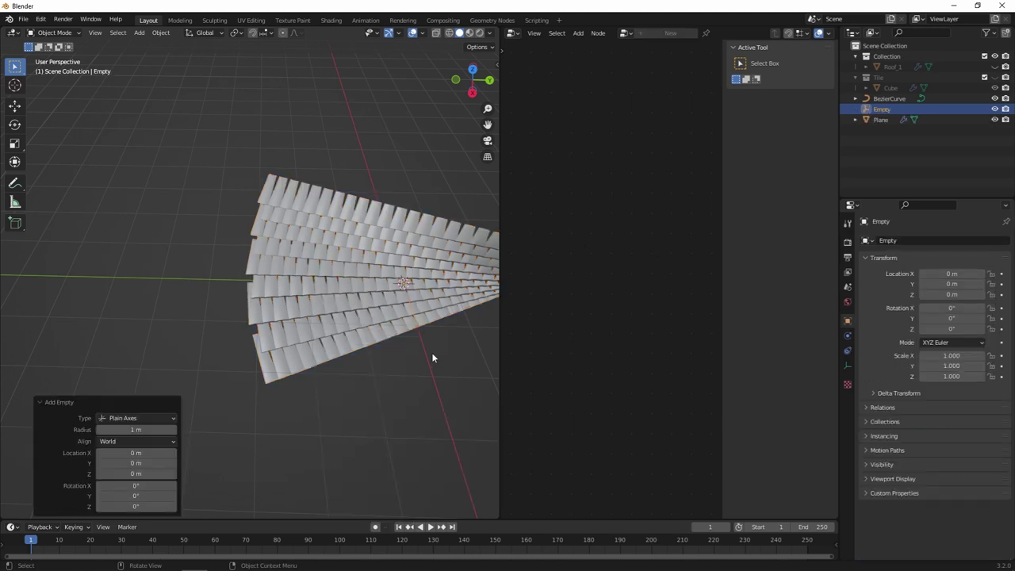
pyautogui.moveTo(431, 352); pyautogui.dragTo(353, 325, button='middle')
pyautogui.click(353, 325)
pyautogui.click(955, 525)
pyautogui.click(904, 437)
# Rotate the Empty -90° on Z, move it along X, then rotate it another -180°
pyautogui.click(881, 109)
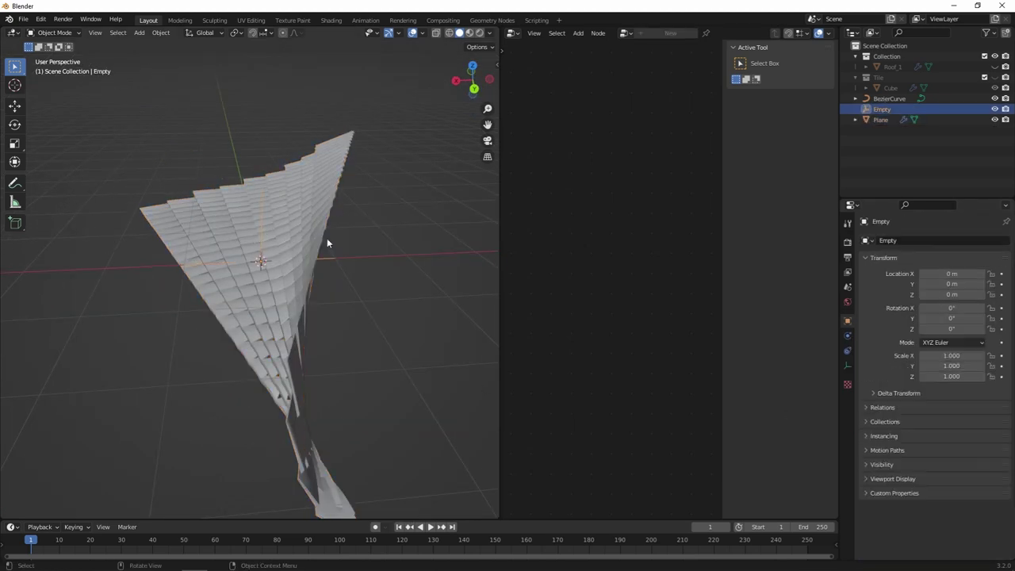
pyautogui.write('rz-90')
pyautogui.press('Return')
pyautogui.press('g')
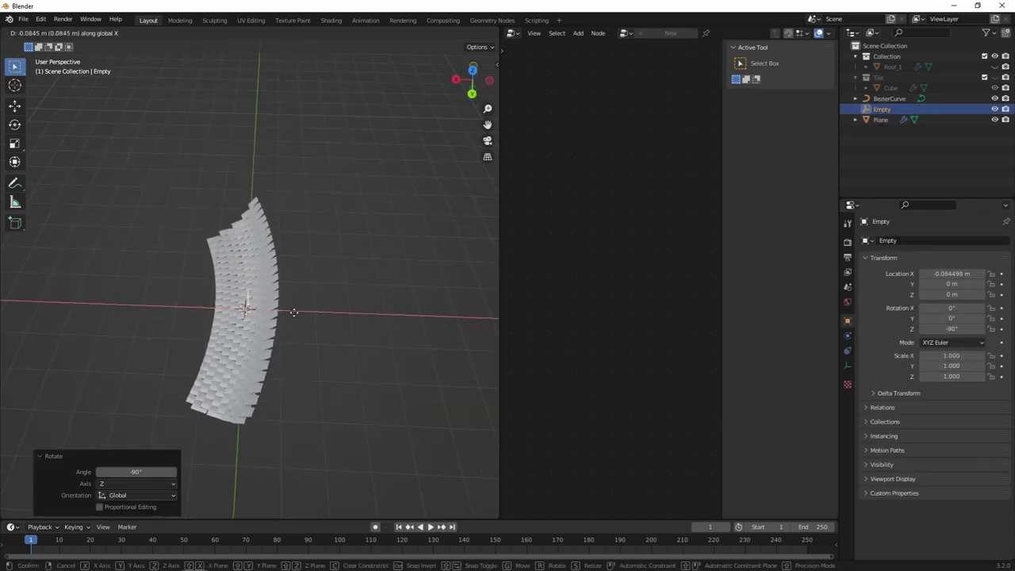
pyautogui.click(295, 311)
pyautogui.write('rz-180')
pyautogui.press('Return')
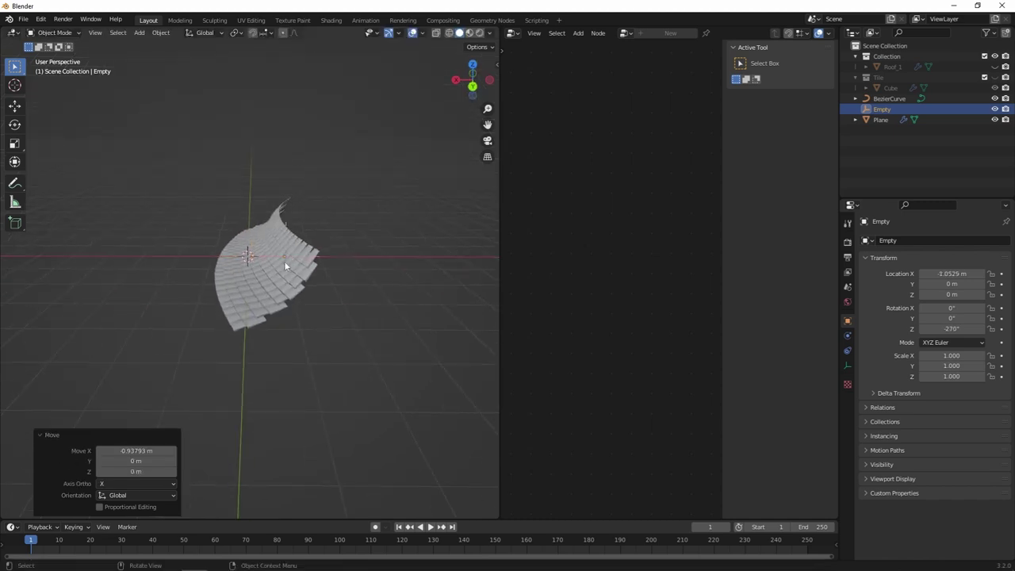
# Raise the bend angle on the tiled plane to close it into a cone (about 369°)
pyautogui.click(284, 261)
pyautogui.moveTo(284, 260); pyautogui.dragTo(340, 301, button='middle')
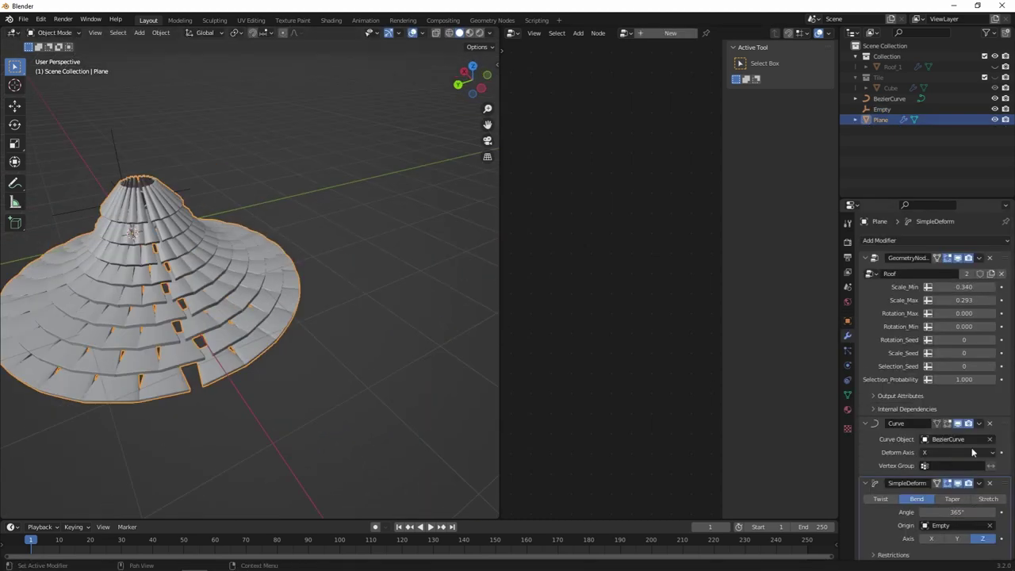
pyautogui.write('70')
pyautogui.press('Return')
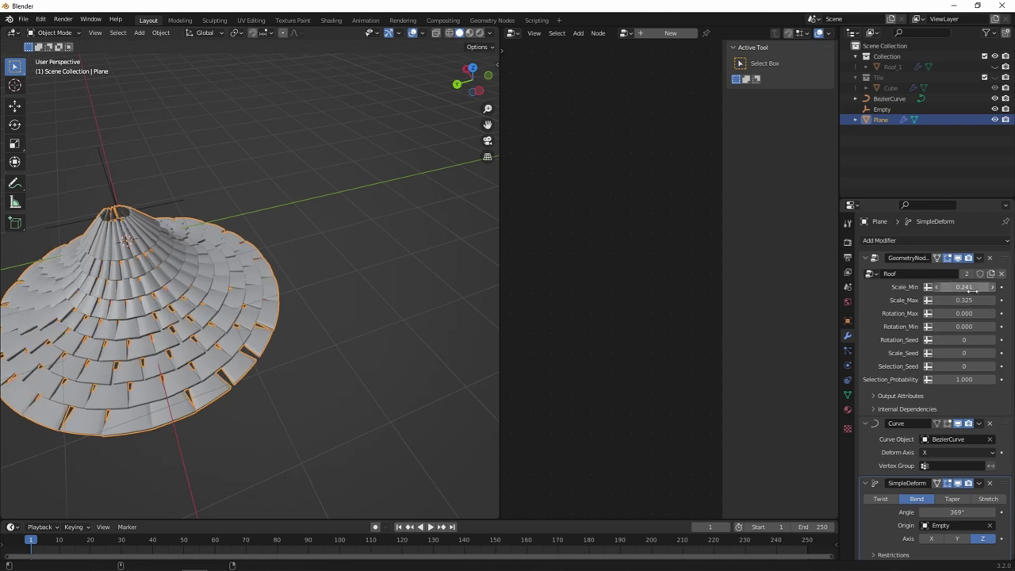
# Lower Scale_Max to 0.289, vary the seeds and set Selection_Probability to 0.750
pyautogui.moveTo(964, 300); pyautogui.dragTo(943, 299)
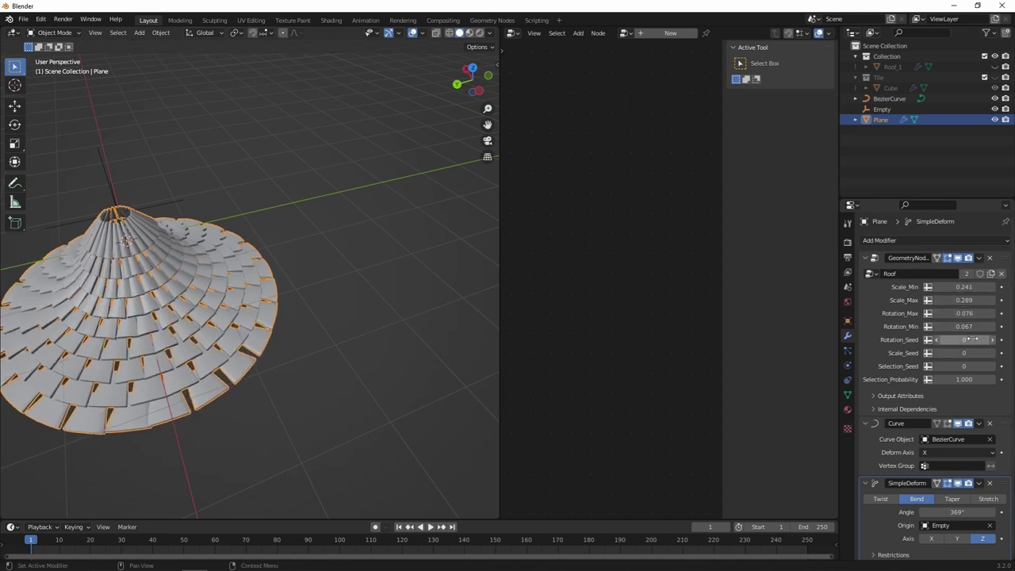
pyautogui.moveTo(963, 378); pyautogui.dragTo(944, 379)
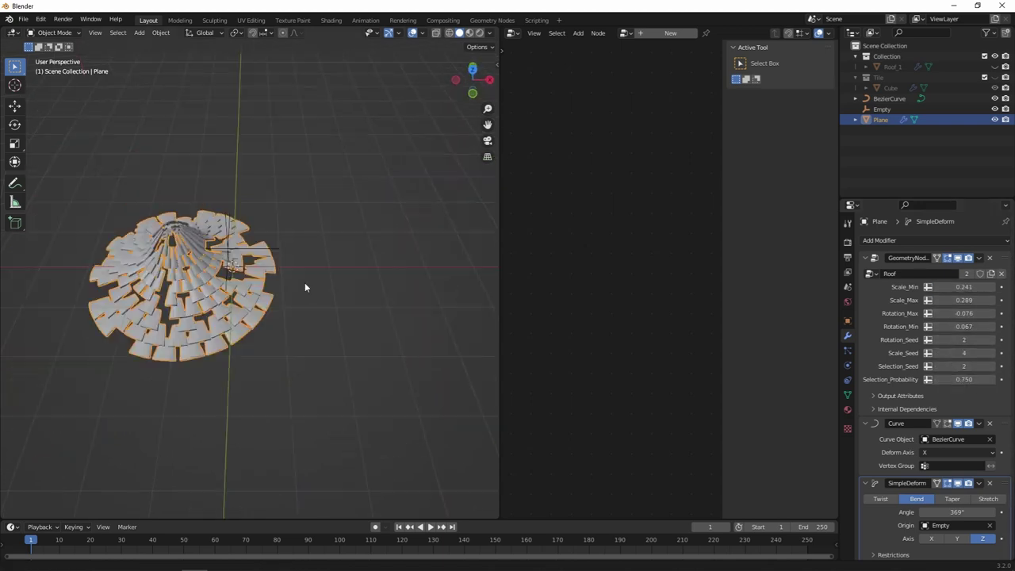
pyautogui.moveTo(305, 282); pyautogui.dragTo(383, 300, button='middle')
pyautogui.click(383, 300)
# Reshape the roof's slope by moving a BezierCurve point along X in Back Ortho view
pyautogui.moveTo(401, 388)
pyautogui.mouseDown(button='middle')
pyautogui.moveTo(293, 248)
pyautogui.moveTo(238, 314)
pyautogui.mouseUp(button='middle')
pyautogui.click(293, 248)
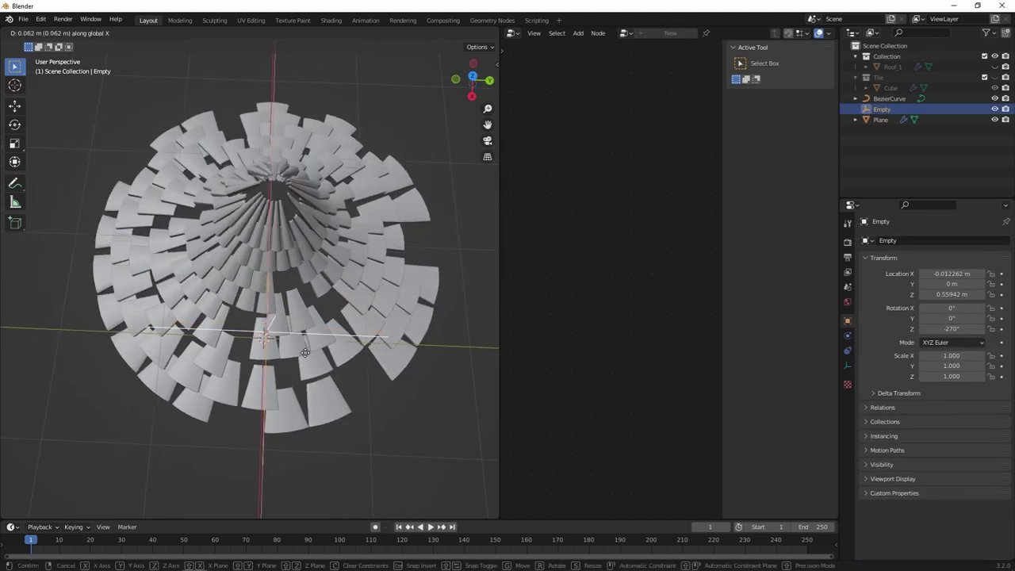
pyautogui.press('Tab')
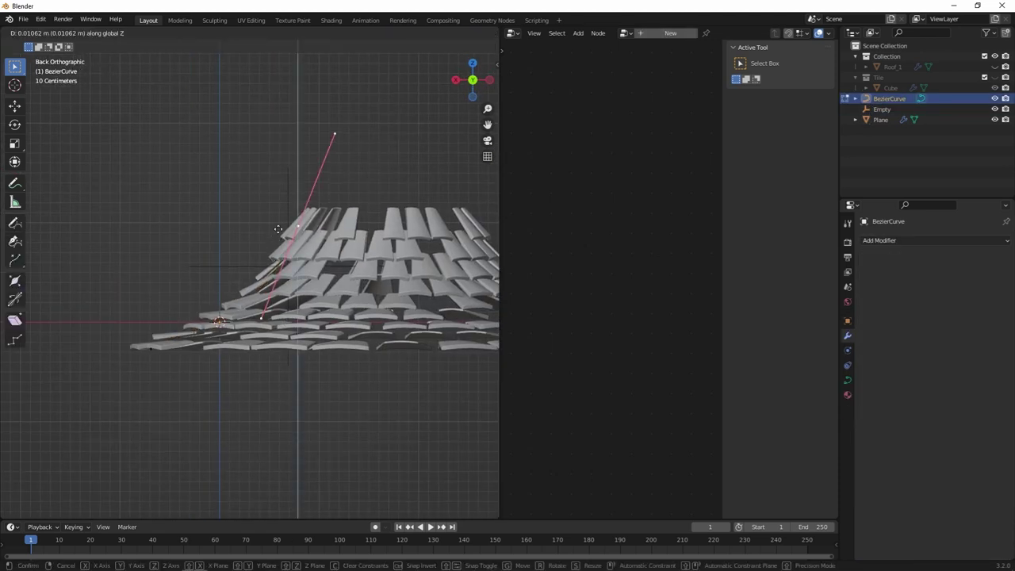
pyautogui.press('ctrl+KP_1')
pyautogui.press('g')
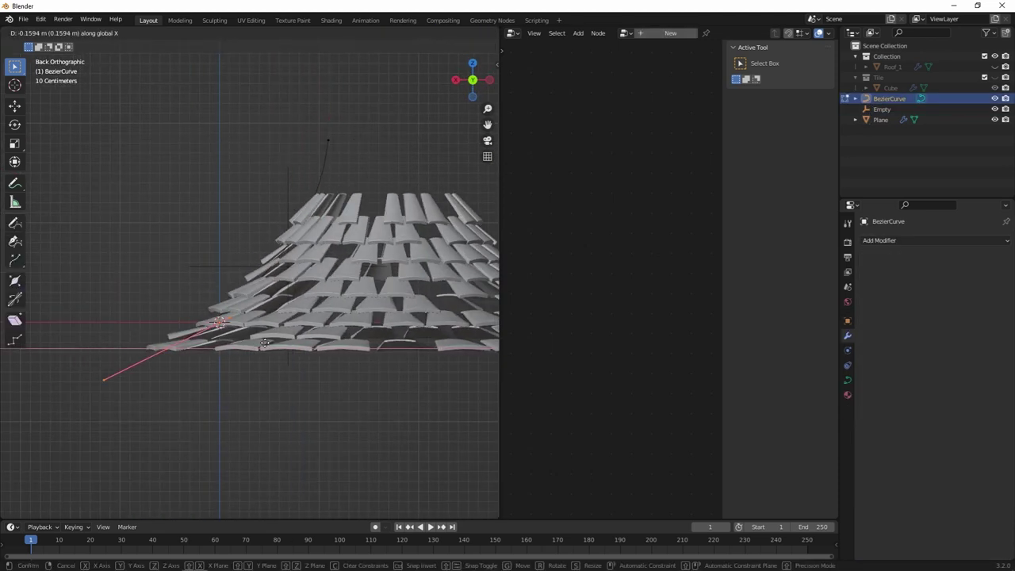
pyautogui.press('Return')
pyautogui.moveTo(244, 348); pyautogui.dragTo(337, 408, button='middle')
pyautogui.press('Tab')
pyautogui.click(287, 272)
# Set viewport shading to a dark MatCap with Cavity enabled
pyautogui.click(261, 352)
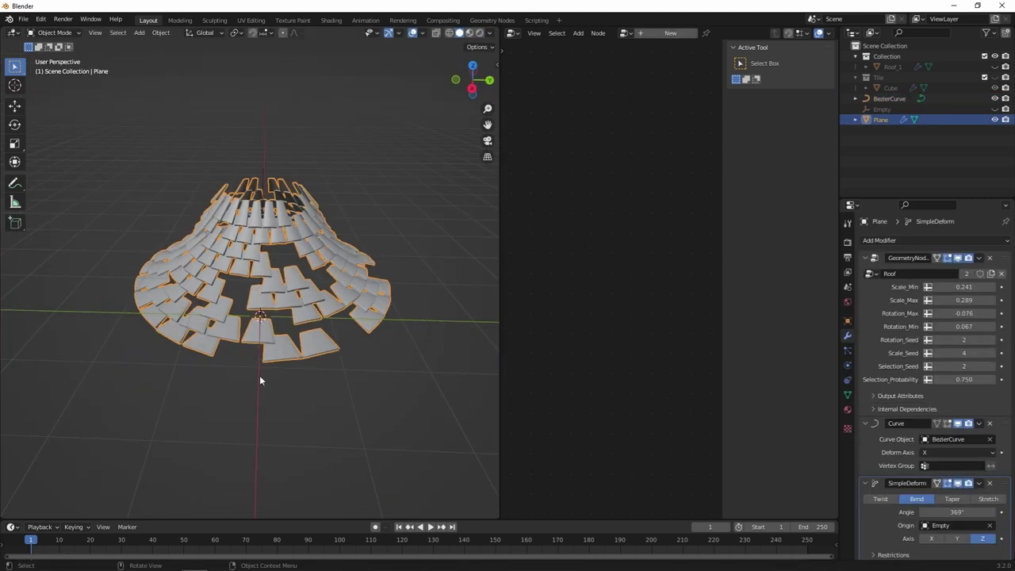
pyautogui.moveTo(261, 373); pyautogui.dragTo(317, 333, button='middle')
pyautogui.click(333, 301)
pyautogui.moveTo(341, 299); pyautogui.dragTo(446, 226, button='middle')
pyautogui.click(489, 33)
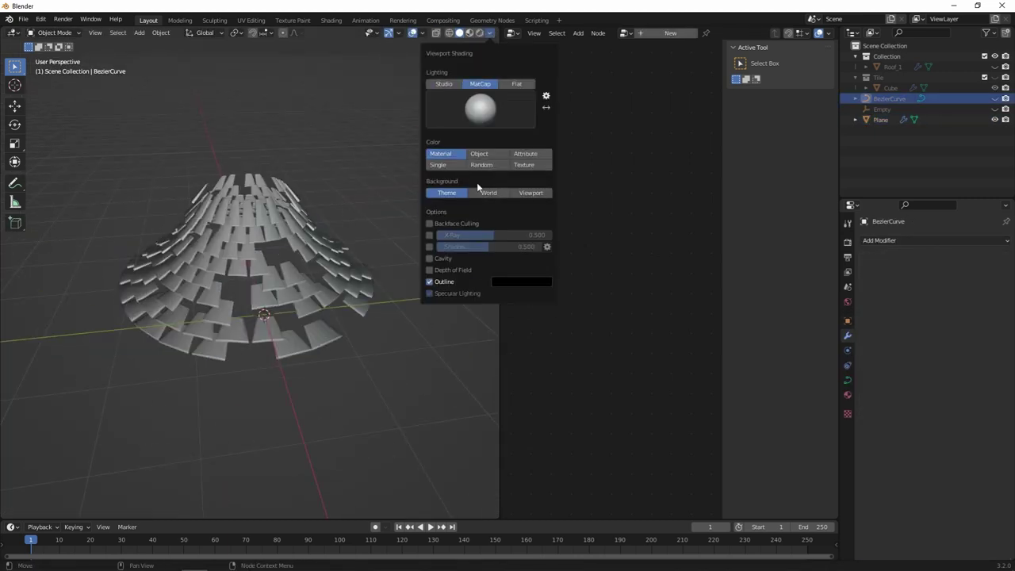
pyautogui.click(480, 84)
pyautogui.click(479, 109)
pyautogui.click(571, 145)
pyautogui.click(666, 178)
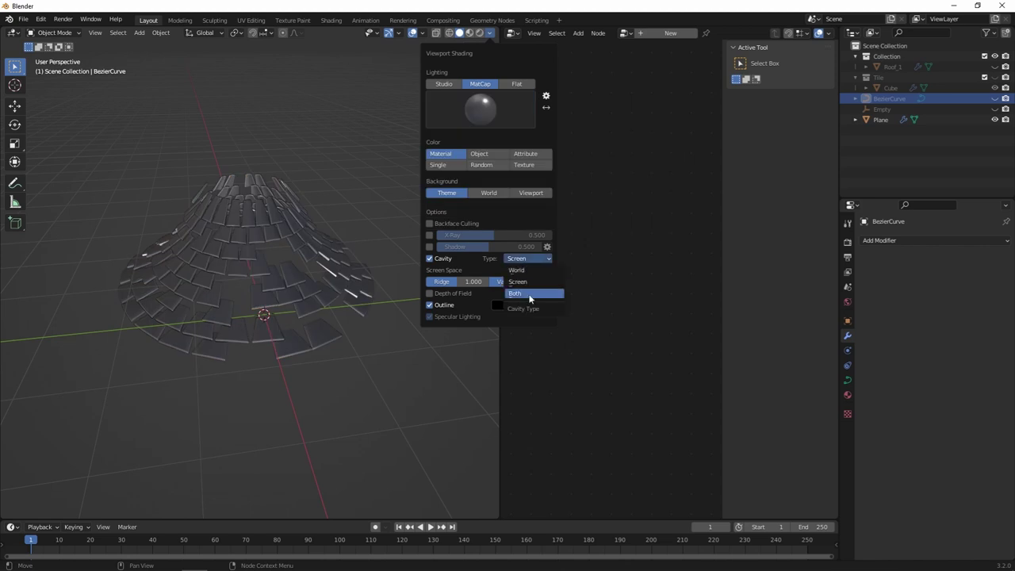
# Inspect the shaded cone and show its Roof_Mat material settings
pyautogui.moveTo(496, 293); pyautogui.dragTo(367, 276, button='middle')
pyautogui.scroll(3, 302, 277)
pyautogui.scroll(3, 298, 269)
pyautogui.scroll(-3, 296, 265)
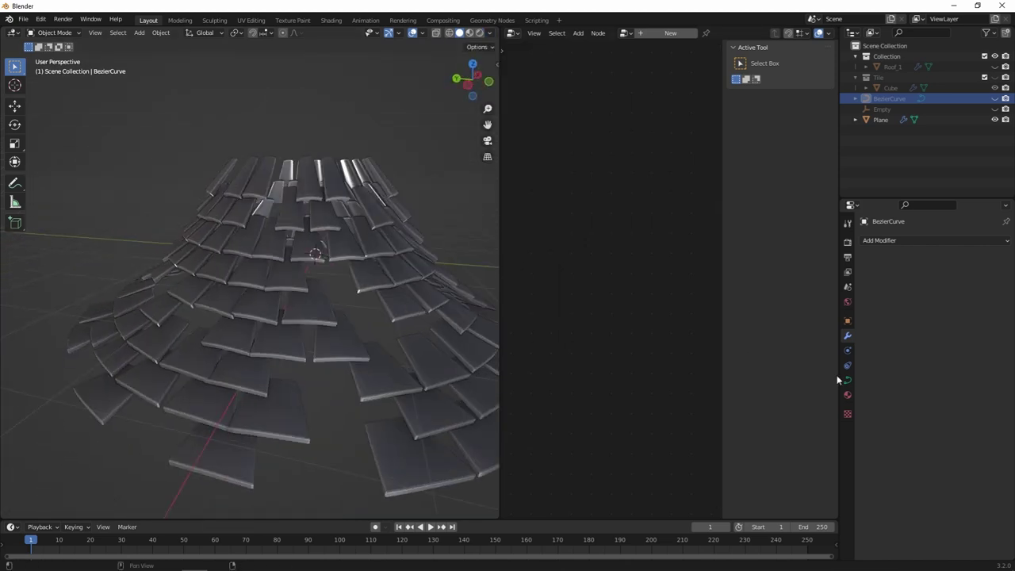
pyautogui.click(847, 394)
# Switch the right editor to the Shader Editor showing Roof_Mat's nodes
pyautogui.click(512, 32)
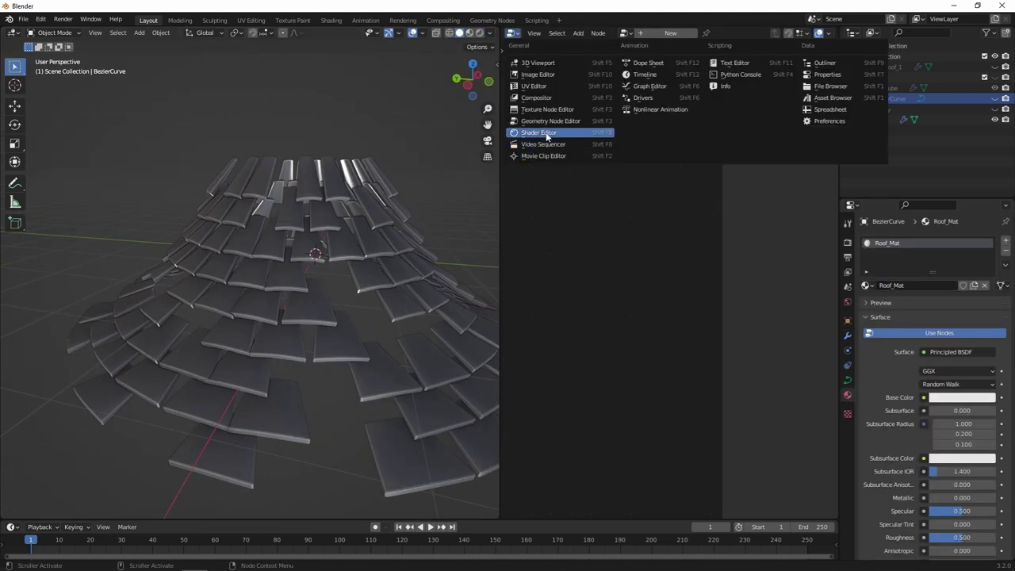
pyautogui.click(544, 135)
pyautogui.scroll(3, 625, 227)
pyautogui.scroll(2, 603, 270)
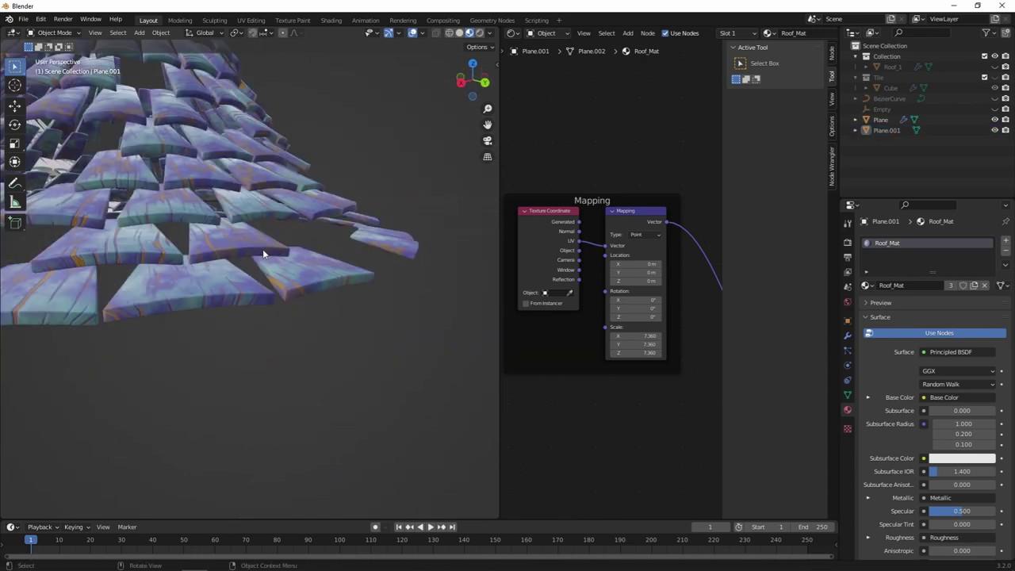
# View the textured tiles up close and begin renaming the roof object
pyautogui.moveTo(284, 311); pyautogui.dragTo(285, 268, button='middle')
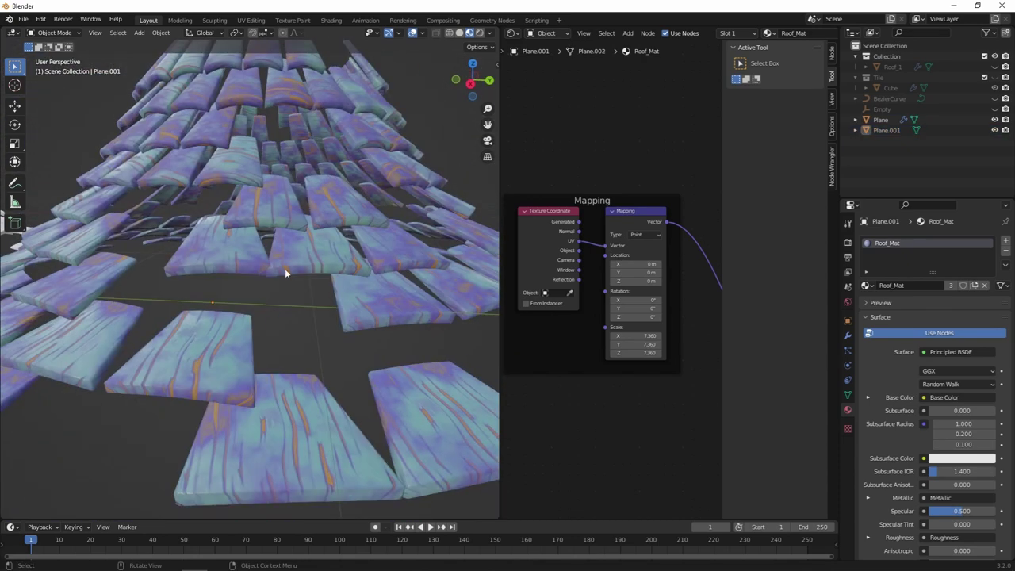
pyautogui.scroll(3, 285, 267)
pyautogui.scroll(-3, 567, 352)
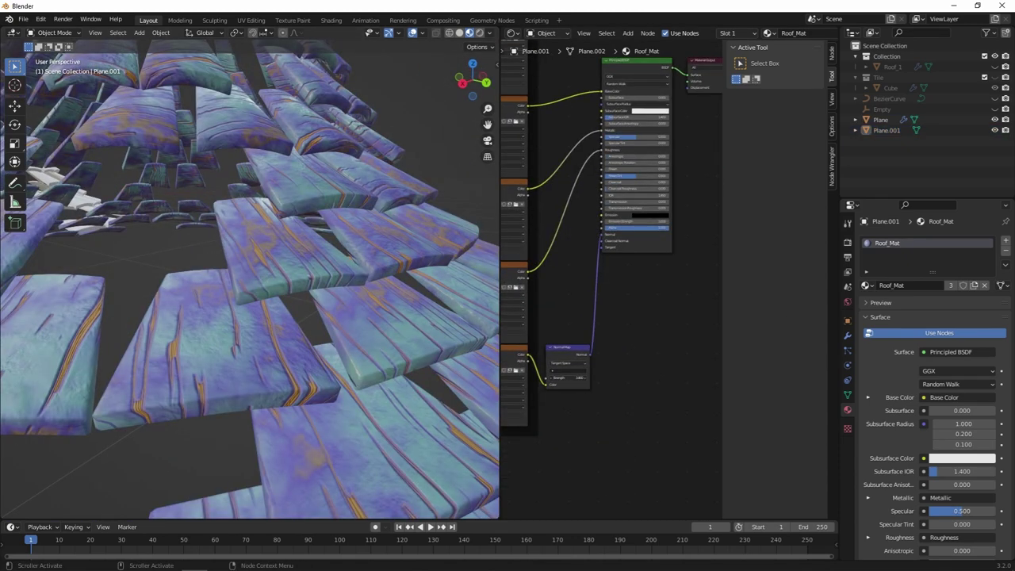
pyautogui.scroll(-5, 323, 305)
pyautogui.click(886, 119)
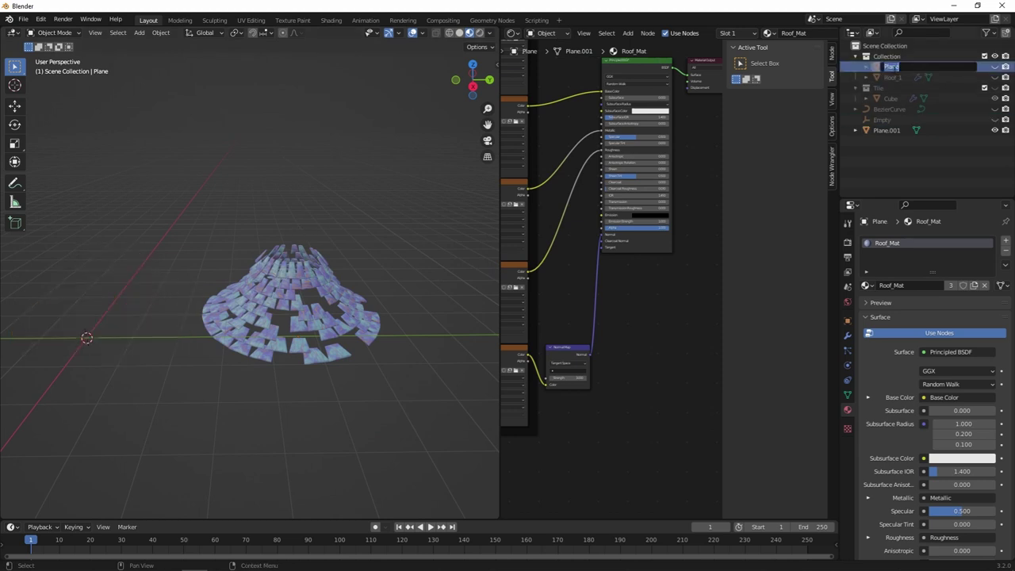
pyautogui.click(929, 77)
# Rename the roof object to Roof_2
pyautogui.write('Roof_2')
pyautogui.press('Return')
pyautogui.click(887, 130)
pyautogui.write('Roof')
pyautogui.click(995, 68)
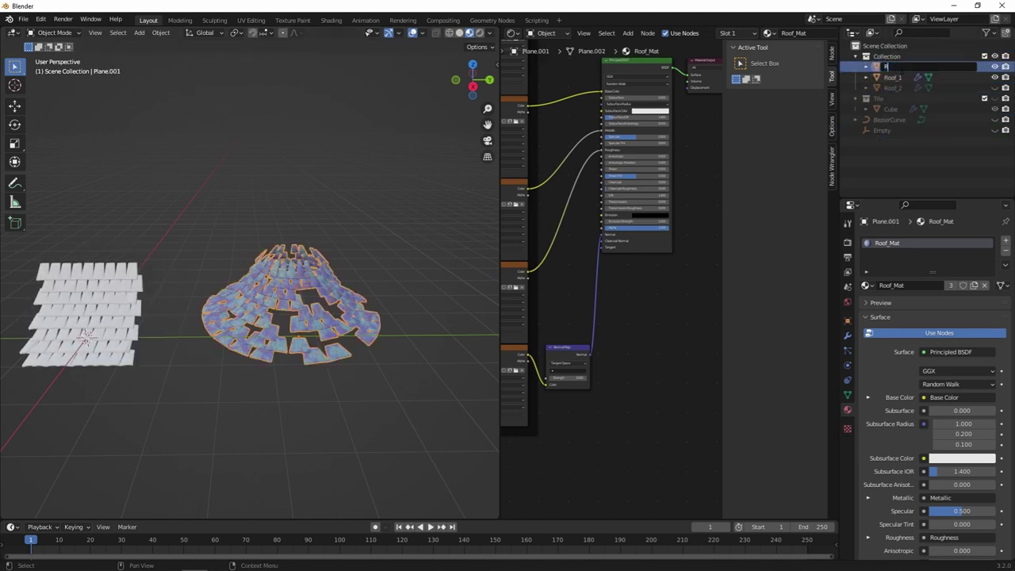
# Delete the Curve modifier on Roof_2 so its tiles lie flat
pyautogui.moveTo(150, 295); pyautogui.dragTo(377, 246, button='middle')
pyautogui.click(402, 208)
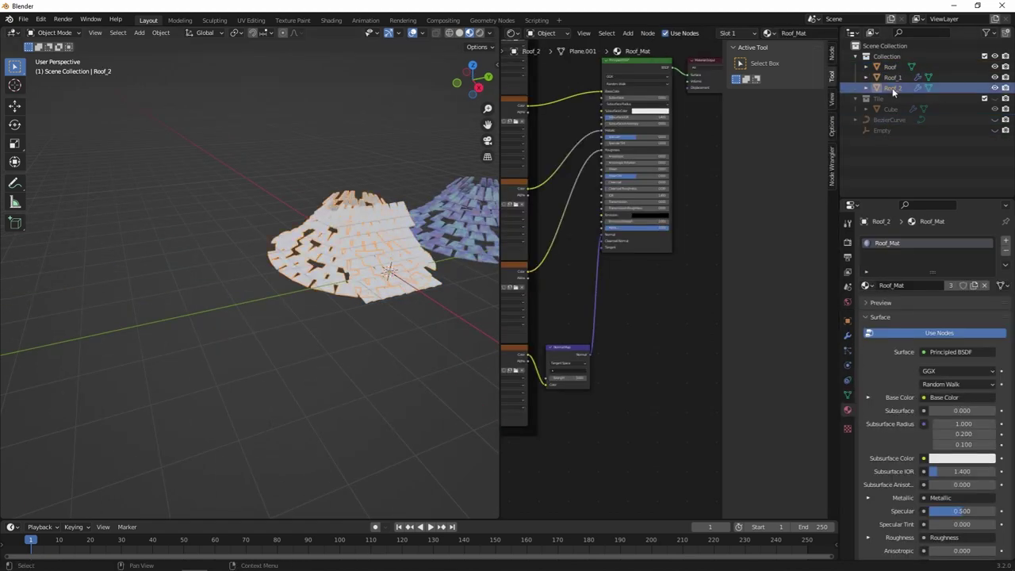
pyautogui.click(847, 335)
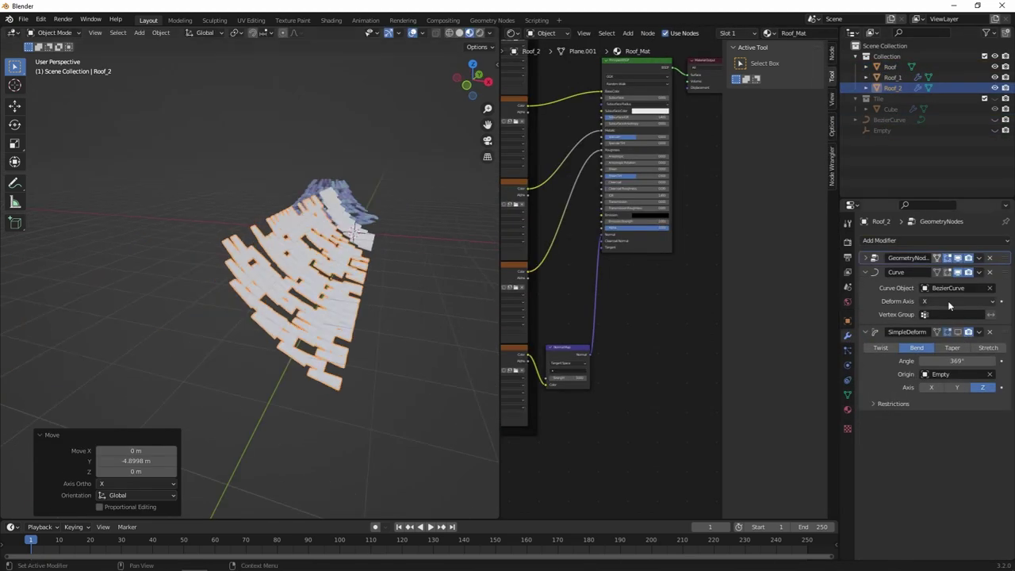
pyautogui.click(989, 272)
# Try rotating Roof_2 on Y, cancel it, and view the tile objects
pyautogui.press('r')
pyautogui.press('y')
pyautogui.rightClick(429, 285)
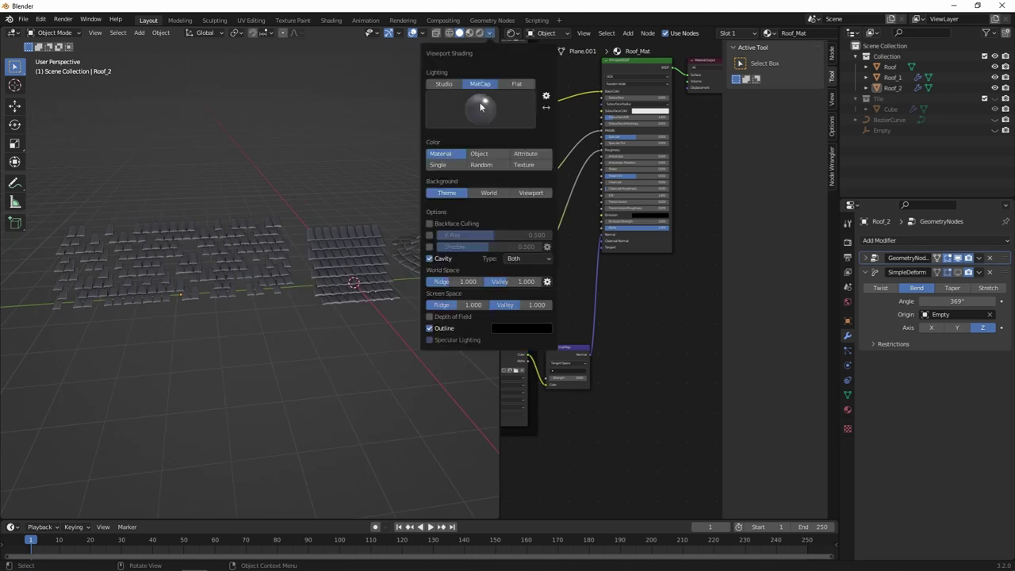
pyautogui.moveTo(429, 285)
pyautogui.mouseDown(button='middle')
pyautogui.moveTo(263, 306)
pyautogui.moveTo(321, 307)
pyautogui.mouseUp(button='middle')
pyautogui.scroll(2, 283, 301)
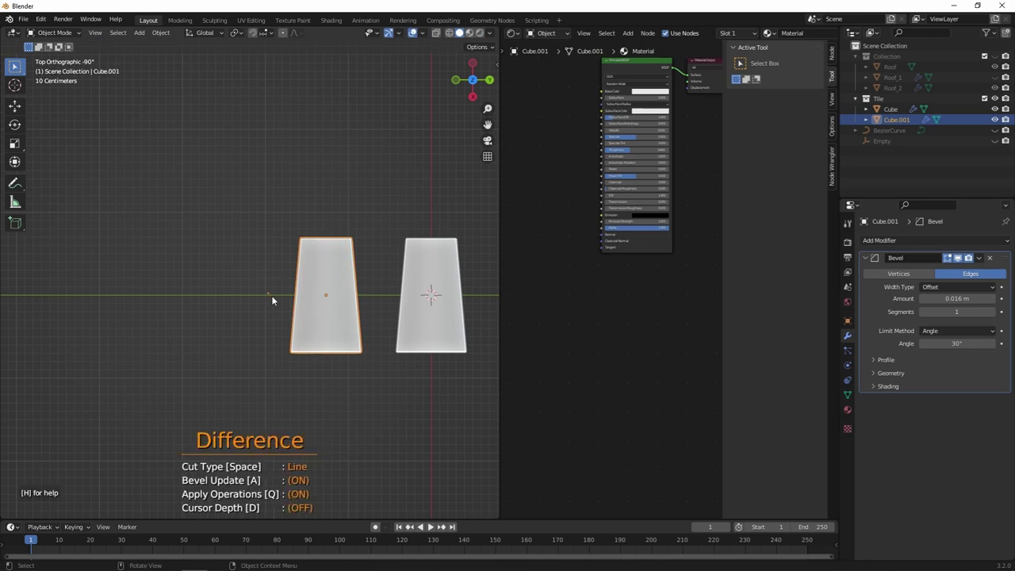
# Carve off the tile's bottom-left corner and duplicate it into extra tile variants
pyautogui.moveTo(271, 295); pyautogui.dragTo(358, 420)
pyautogui.hotkey('shift', 'd')
pyautogui.click(239, 304)
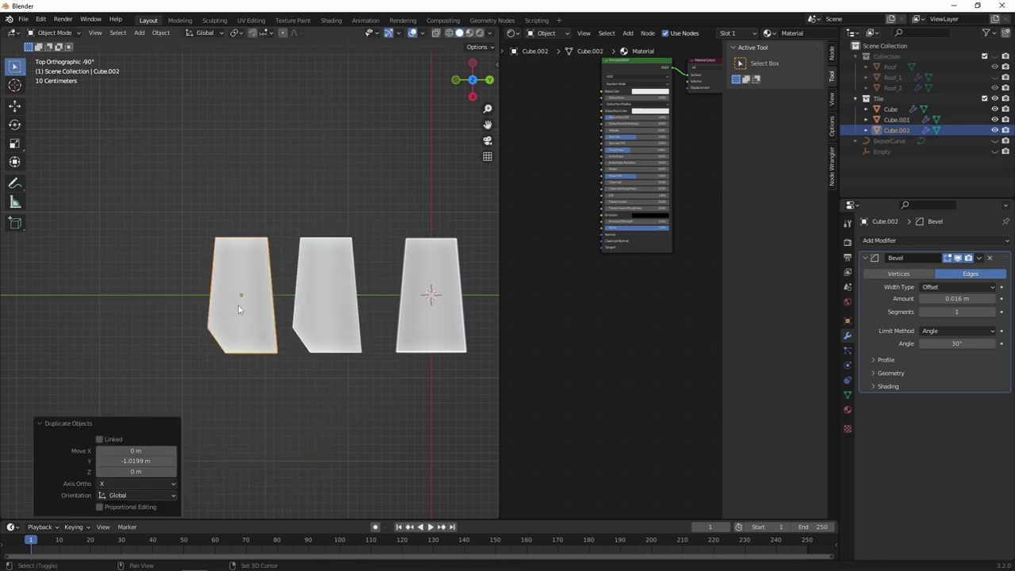
pyautogui.hotkey('shift', 'r')
pyautogui.hotkey('shift', 'r')
pyautogui.click(227, 306)
pyautogui.press('Delete')
pyautogui.hotkey('shift', 'd')
pyautogui.click(143, 303)
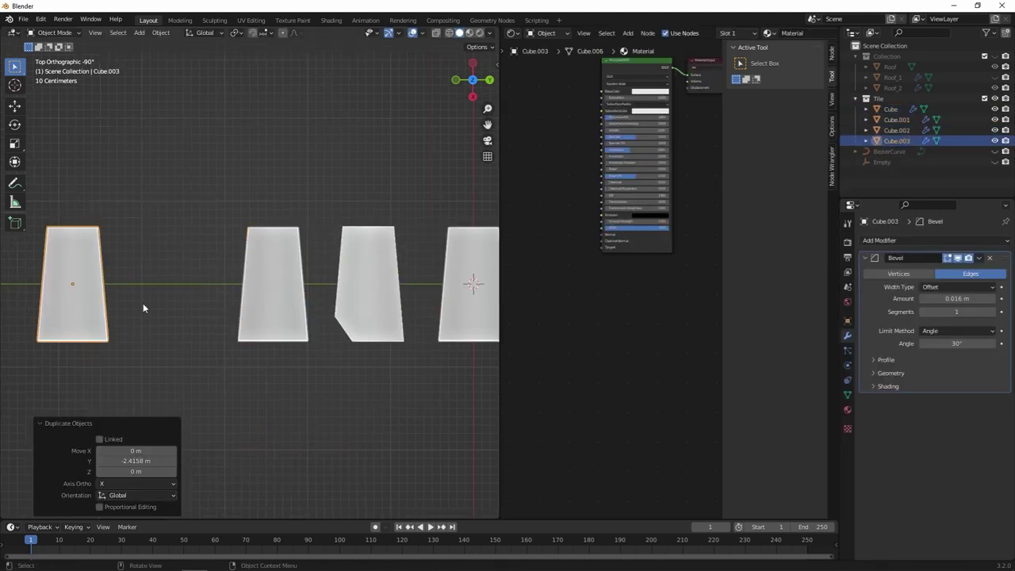
pyautogui.click(274, 308)
# Carve a cut into another tile and shade it flat
pyautogui.hotkey('ctrl', 'shift', 'x')
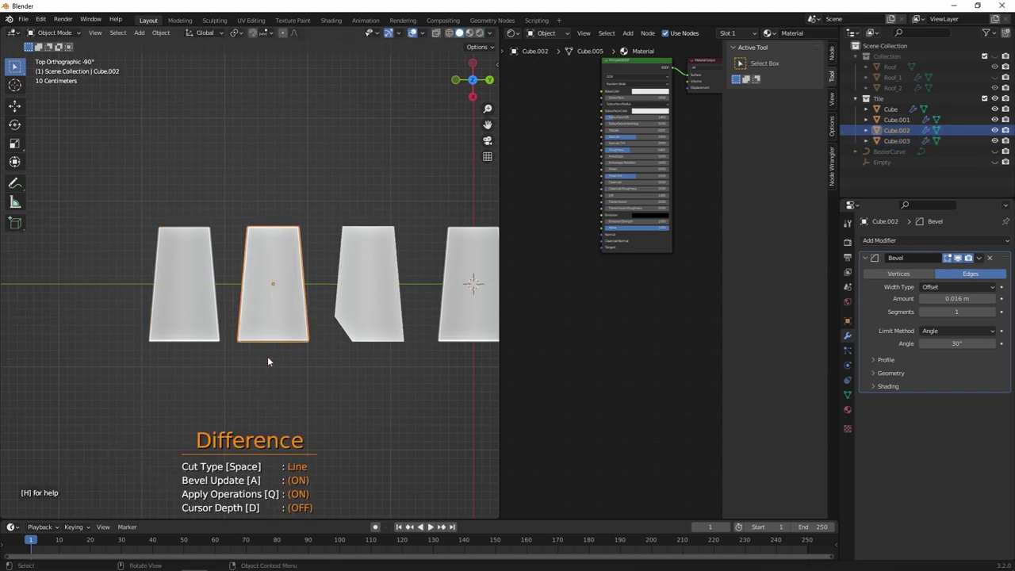
pyautogui.moveTo(267, 362); pyautogui.dragTo(291, 269, button='middle')
pyautogui.rightClick(291, 270)
pyautogui.click(291, 274)
pyautogui.keyDown('alt'); pyautogui.moveTo(319, 218); pyautogui.dragTo(306, 321, button='middle'); pyautogui.keyUp('alt')
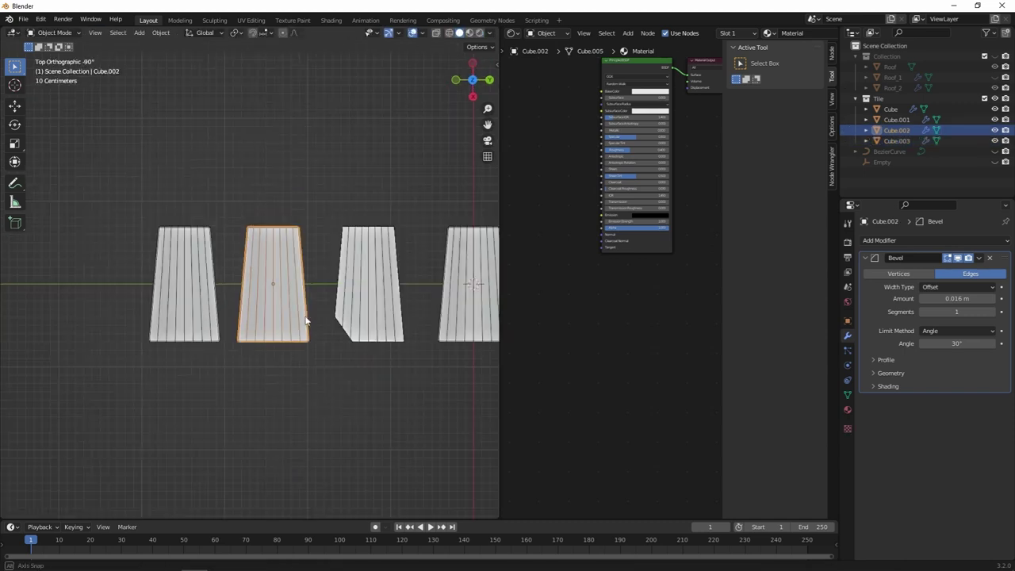
# Cut a notch into the leftmost tile
pyautogui.click(224, 328)
pyautogui.keyDown('shift'); pyautogui.moveTo(224, 328); pyautogui.dragTo(268, 343, button='middle'); pyautogui.keyUp('shift')
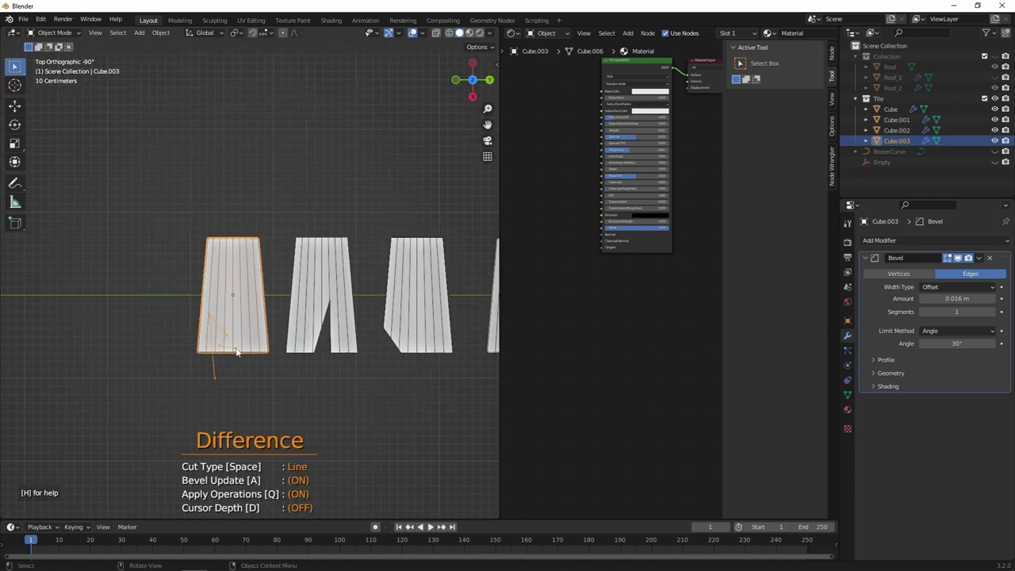
pyautogui.click(216, 375)
pyautogui.scroll(-3, 456, 294)
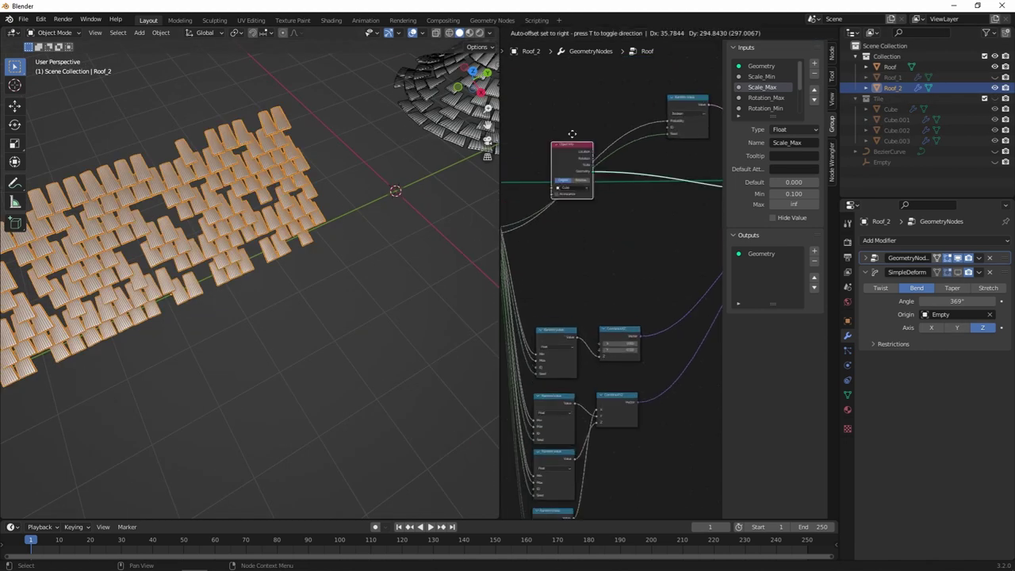
# Connect the Tile collection's Collection Info node into Instance on Points
pyautogui.moveTo(636, 238); pyautogui.dragTo(570, 269, button='middle')
pyautogui.moveTo(500, 269); pyautogui.dragTo(420, 270)
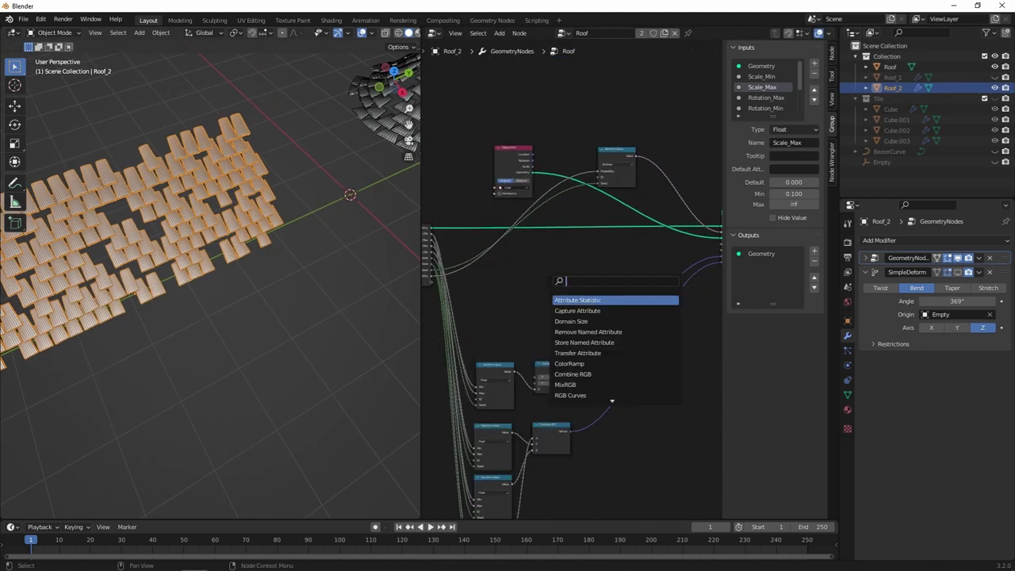
pyautogui.moveTo(571, 296); pyautogui.dragTo(519, 304, button='middle')
pyautogui.moveTo(528, 280); pyautogui.dragTo(668, 247)
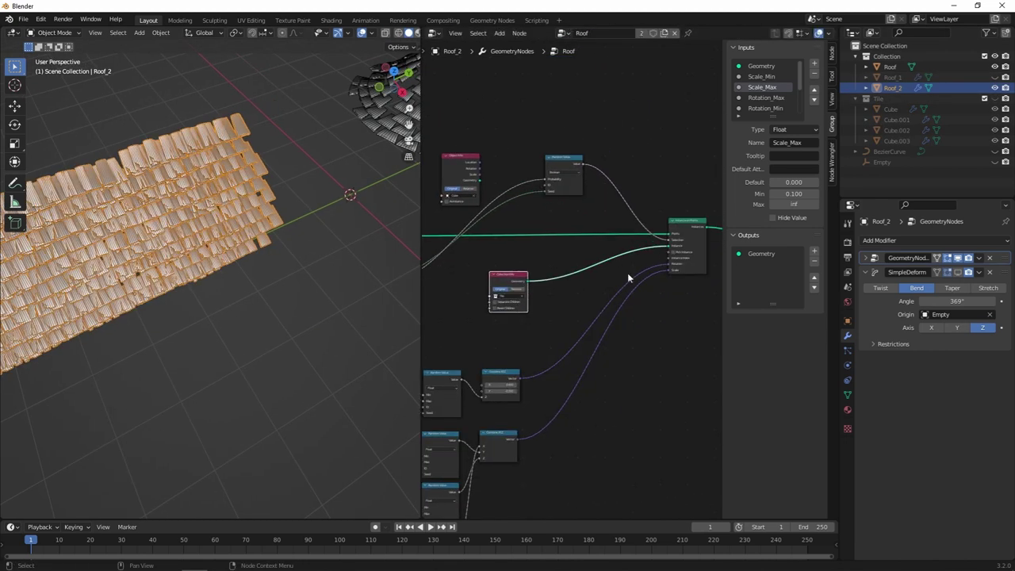
pyautogui.moveTo(517, 222); pyautogui.dragTo(498, 264, button='middle')
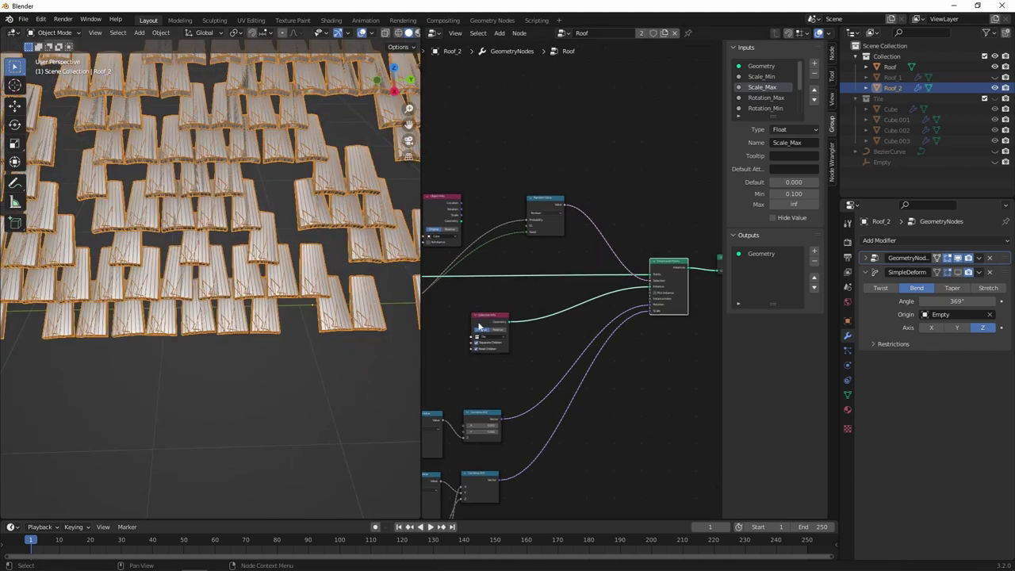
# Enable Separate Children, Reset Children and Pick Instance so each point gets one tile piece
pyautogui.click(476, 349)
pyautogui.click(476, 350)
pyautogui.click(476, 349)
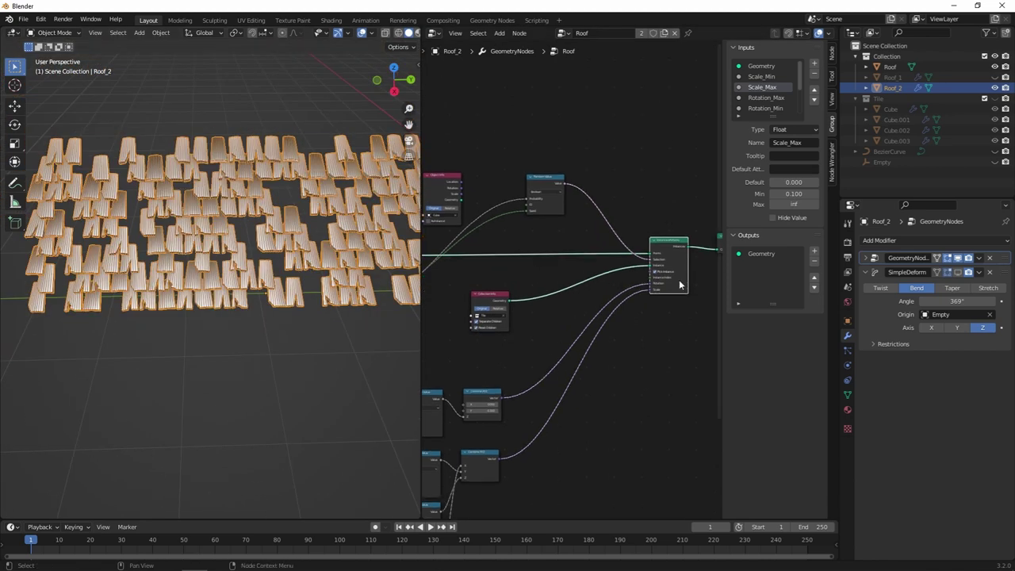
pyautogui.scroll(2, 444, 269)
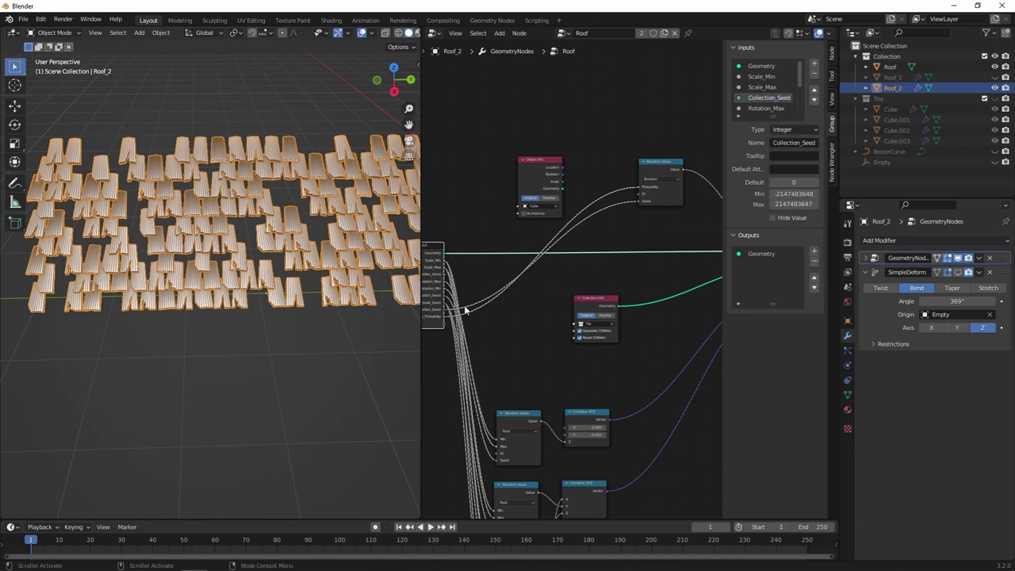
pyautogui.moveTo(466, 310); pyautogui.dragTo(493, 291, button='middle')
pyautogui.moveTo(674, 262); pyautogui.dragTo(484, 262, button='middle')
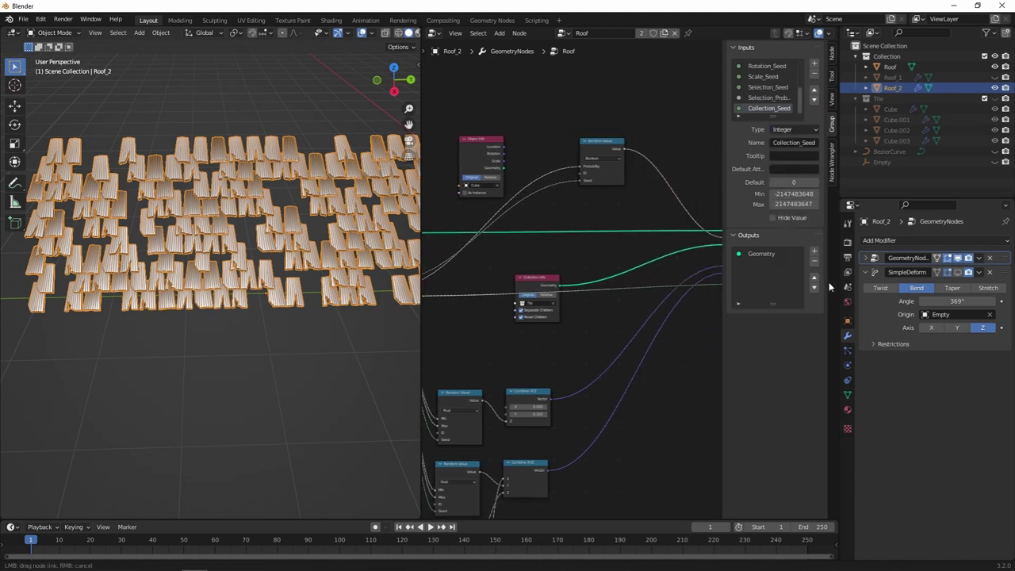
pyautogui.click(624, 251)
# Drive the instance choice with a Collection_Seed input and set it to 6
pyautogui.click(865, 257)
pyautogui.moveTo(620, 245)
pyautogui.mouseDown()
pyautogui.moveTo(538, 264)
pyautogui.moveTo(690, 194)
pyautogui.mouseUp()
pyautogui.press('Escape')
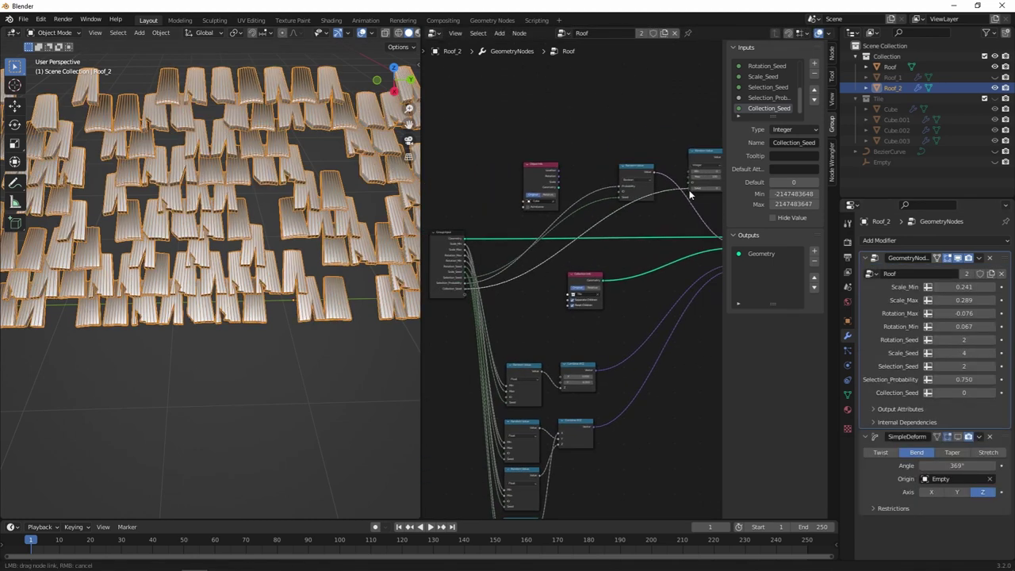
pyautogui.moveTo(982, 391); pyautogui.dragTo(991, 391)
# Duplicate one of the tile shapes and move the copy along Y
pyautogui.click(317, 343)
pyautogui.moveTo(317, 342); pyautogui.dragTo(371, 319, button='middle')
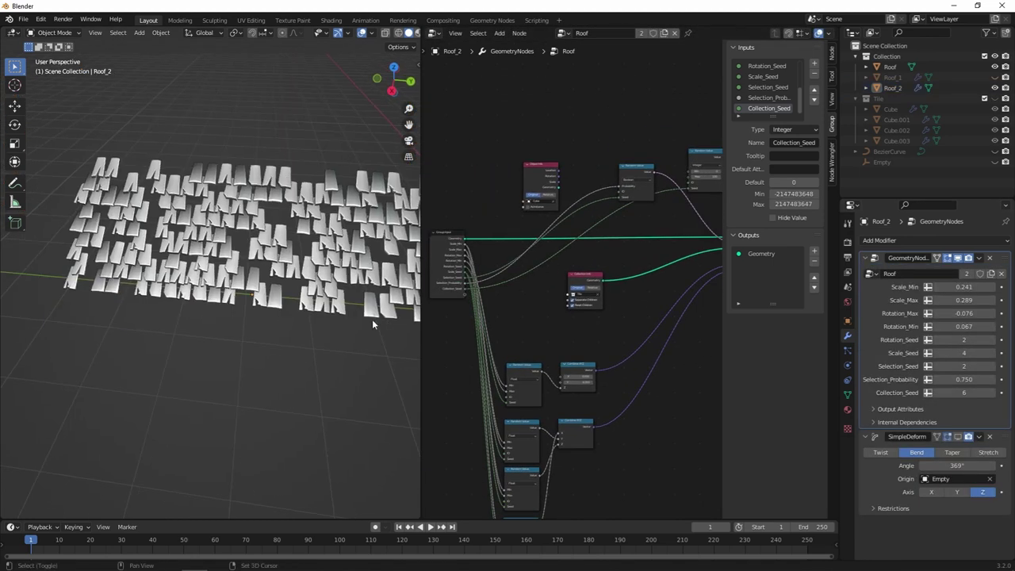
pyautogui.click(290, 301)
pyautogui.hotkey('shift', 'd')
pyautogui.press('y')
pyautogui.press('Return')
# Duplicate another tile along Y, then select Roof_2 and several tile copies together
pyautogui.hotkey('shift', 'd')
pyautogui.press('y')
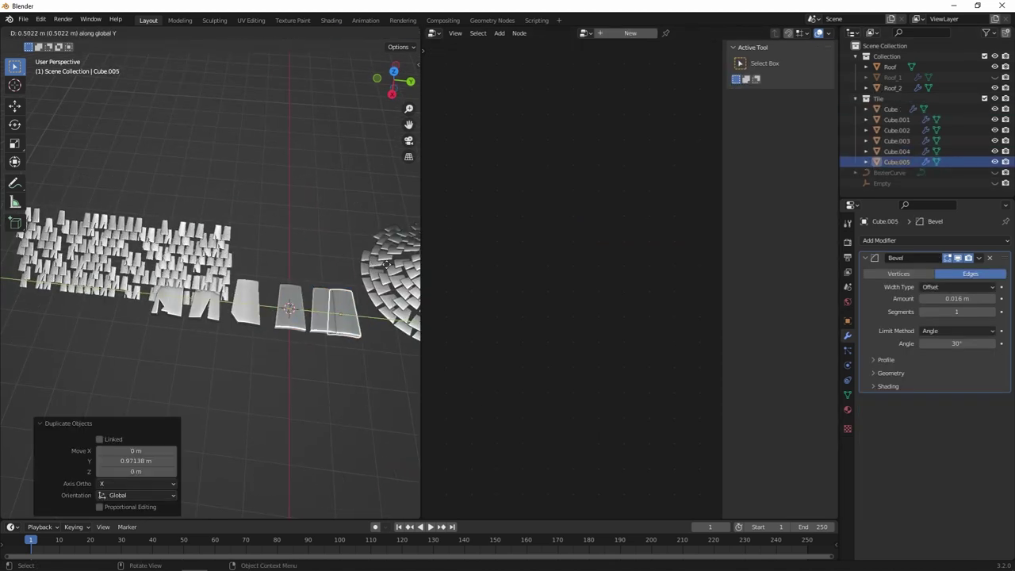
pyautogui.click(891, 87)
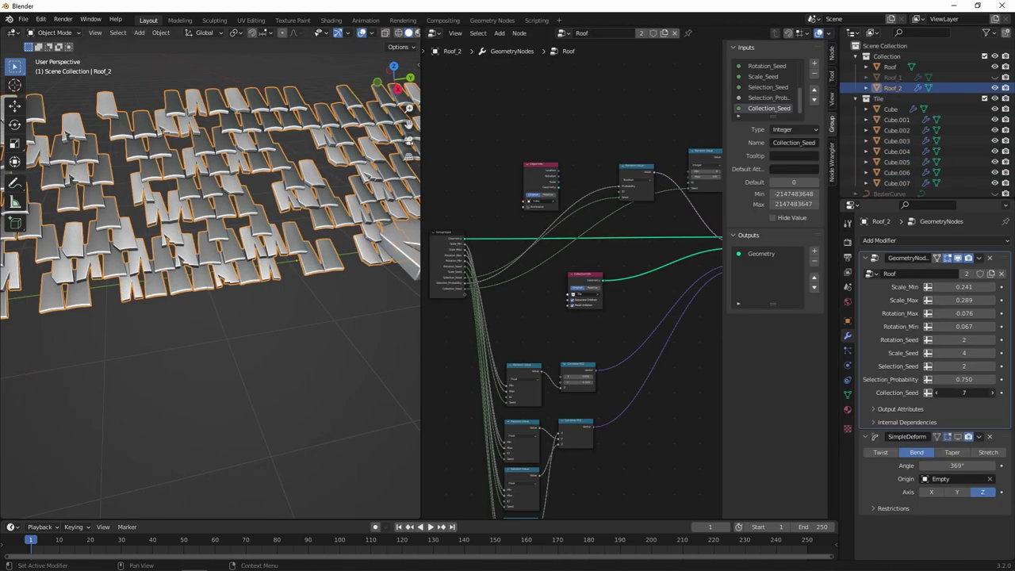
pyautogui.click(847, 394)
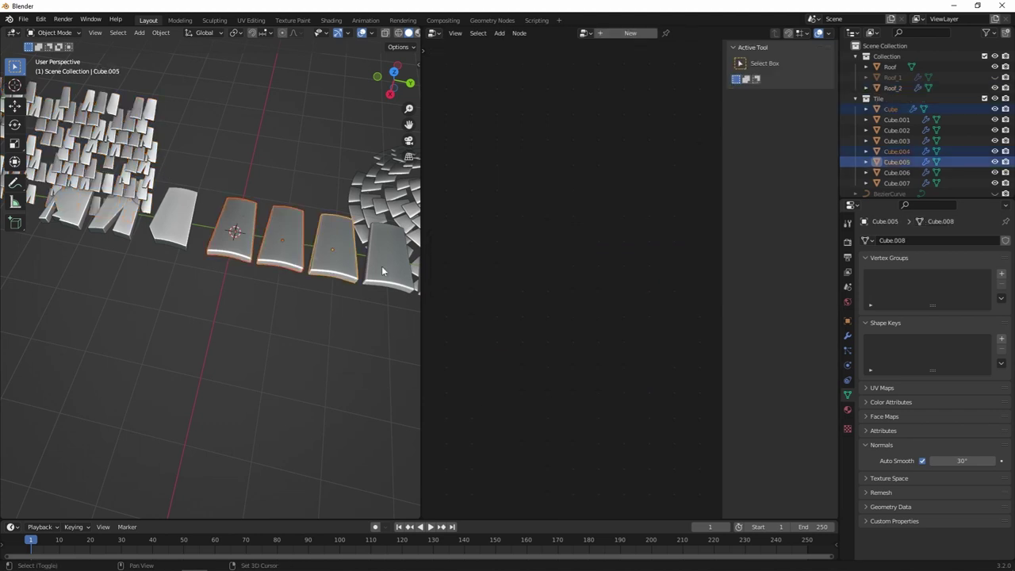